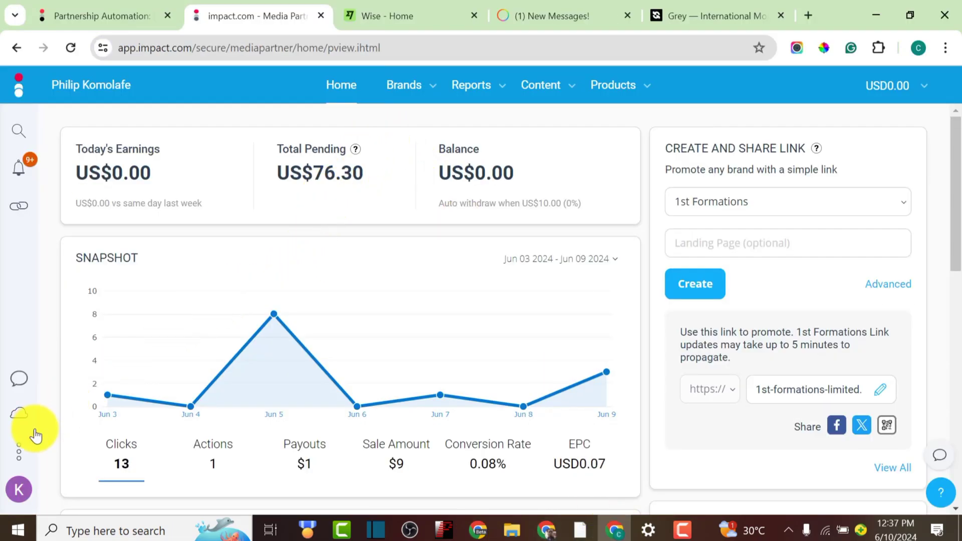
Go to account Settings and open Bank Account under the FINANCE section.
{"action": "left_click", "coordinate": [19, 463]}
{"action": "left_click", "coordinate": [68, 410]}
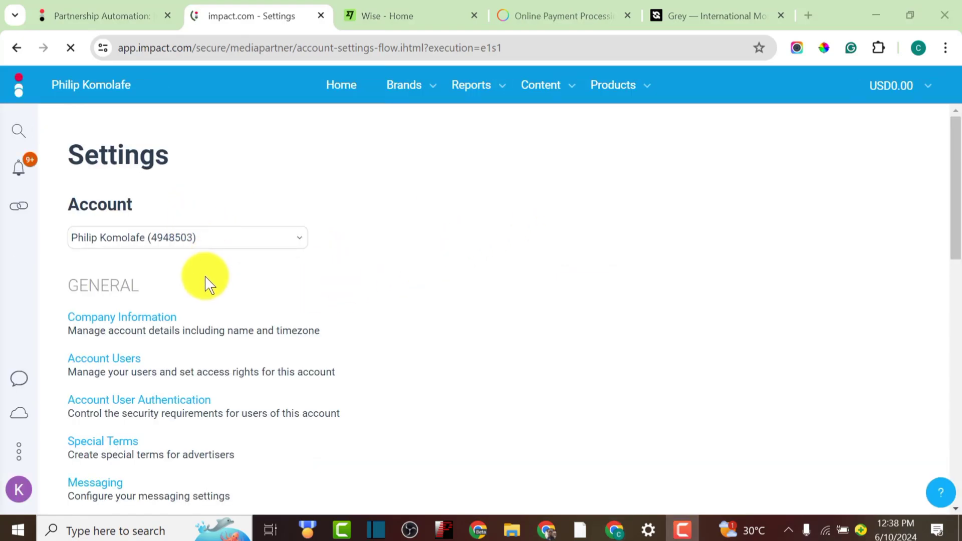
{"action": "scroll", "coordinate": [205, 278], "scroll_direction": "down", "scroll_amount": 3}
{"action": "scroll", "coordinate": [205, 288], "scroll_direction": "down", "scroll_amount": 9}
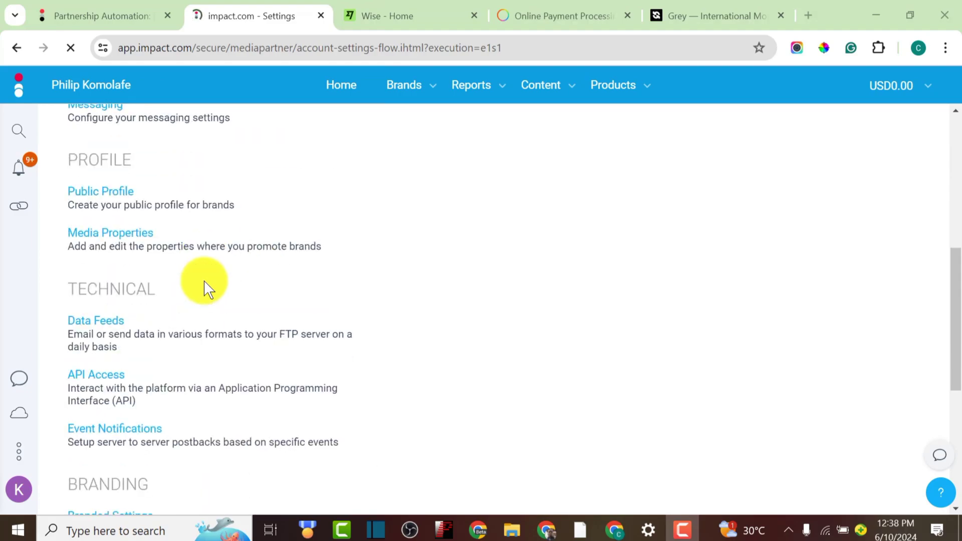
{"action": "scroll", "coordinate": [206, 288], "scroll_direction": "down", "scroll_amount": 2}
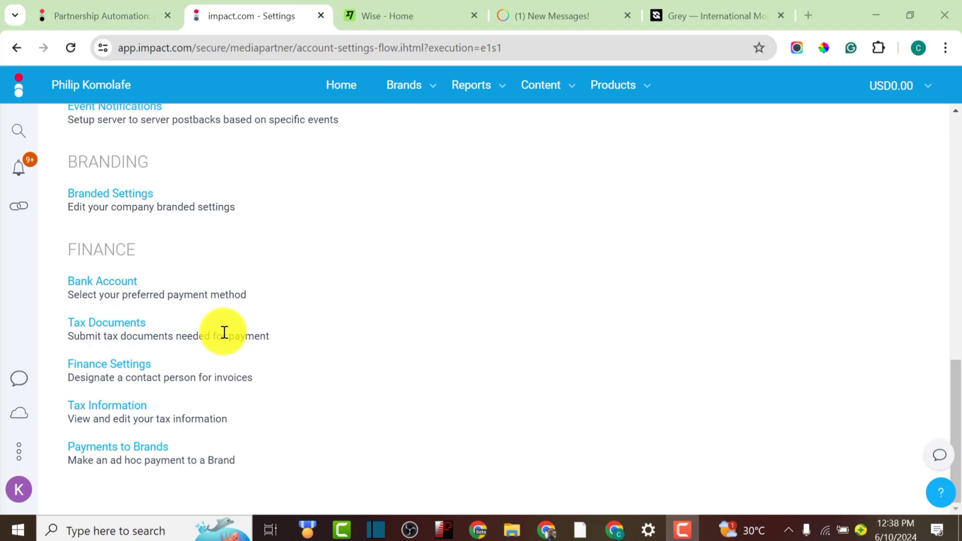
{"action": "left_click", "coordinate": [90, 292]}
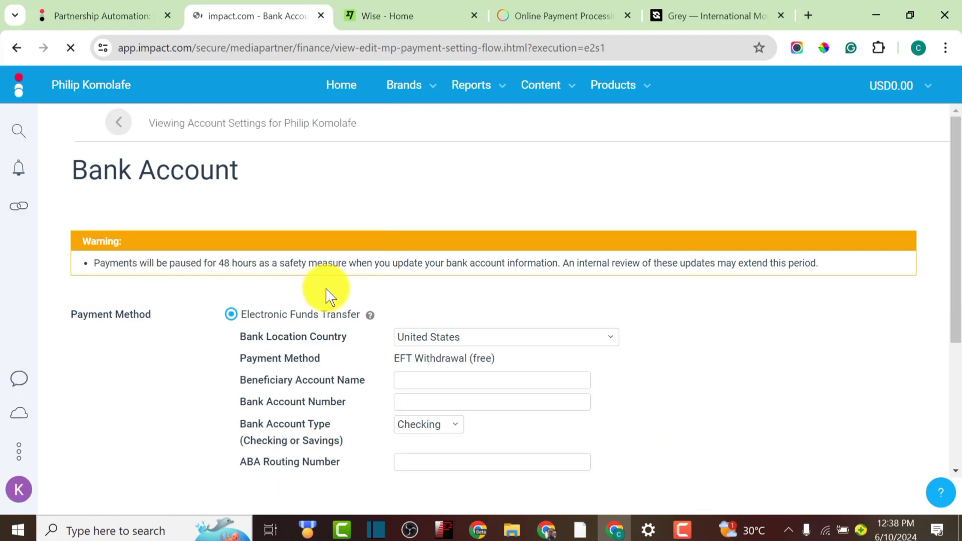
Review the empty EFT form, noting the USD20.00 PayPal fee cap, then bring up the Wise home tab.
{"action": "scroll", "coordinate": [330, 321], "scroll_direction": "down", "scroll_amount": 4}
{"action": "scroll", "coordinate": [331, 326], "scroll_direction": "up", "scroll_amount": 2}
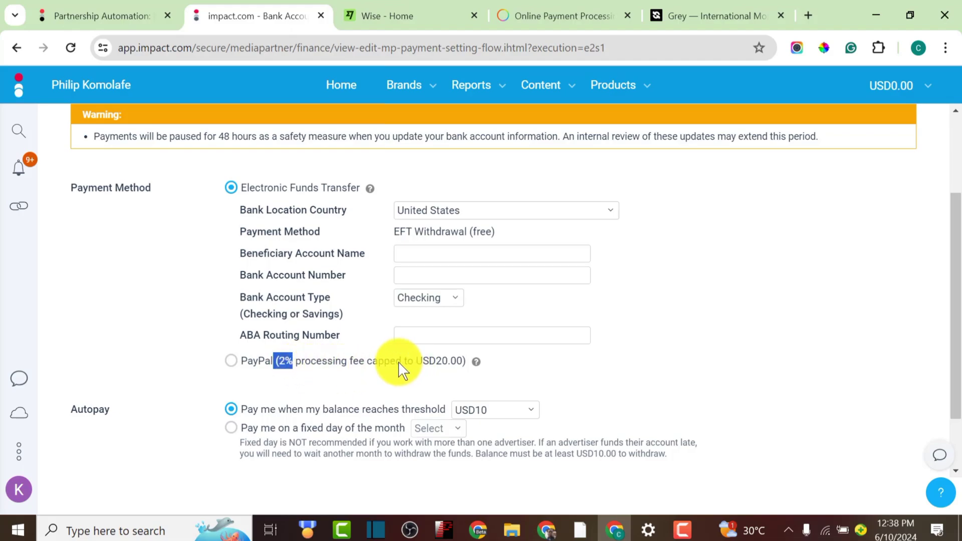
{"action": "left_click_drag", "start_coordinate": [416, 361], "coordinate": [464, 363]}
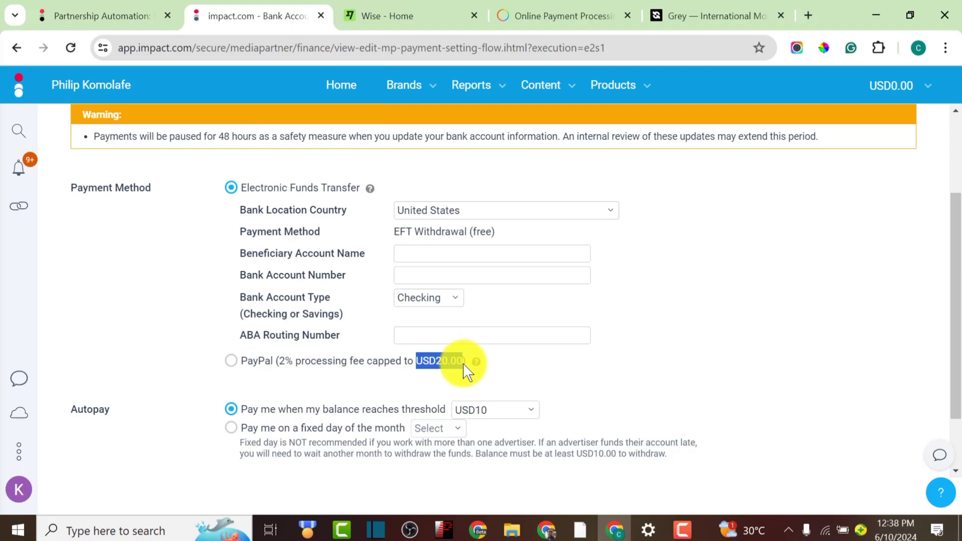
{"action": "scroll", "coordinate": [465, 371], "scroll_direction": "up", "scroll_amount": 3}
{"action": "scroll", "coordinate": [366, 302], "scroll_direction": "down", "scroll_amount": 2}
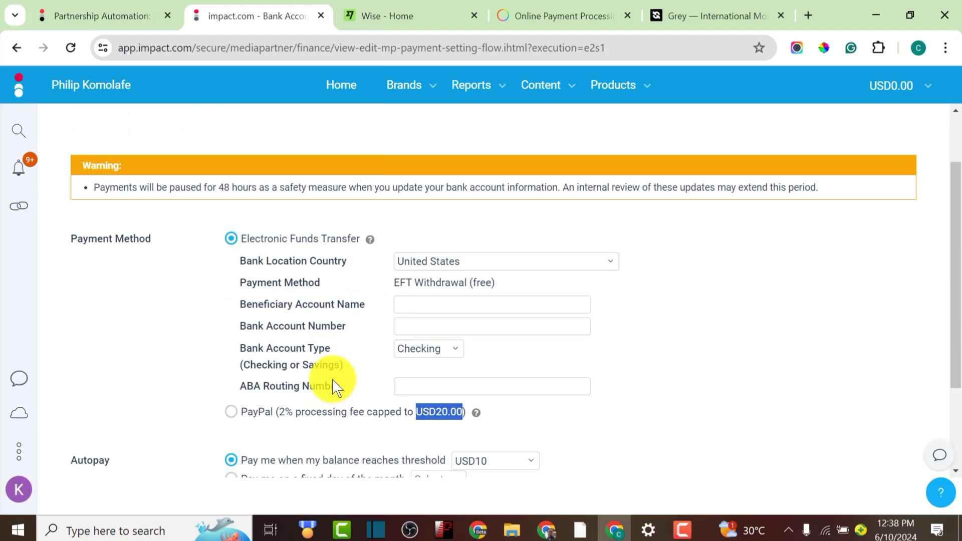
{"action": "scroll", "coordinate": [333, 381], "scroll_direction": "down", "scroll_amount": 3}
{"action": "scroll", "coordinate": [332, 379], "scroll_direction": "up", "scroll_amount": 2}
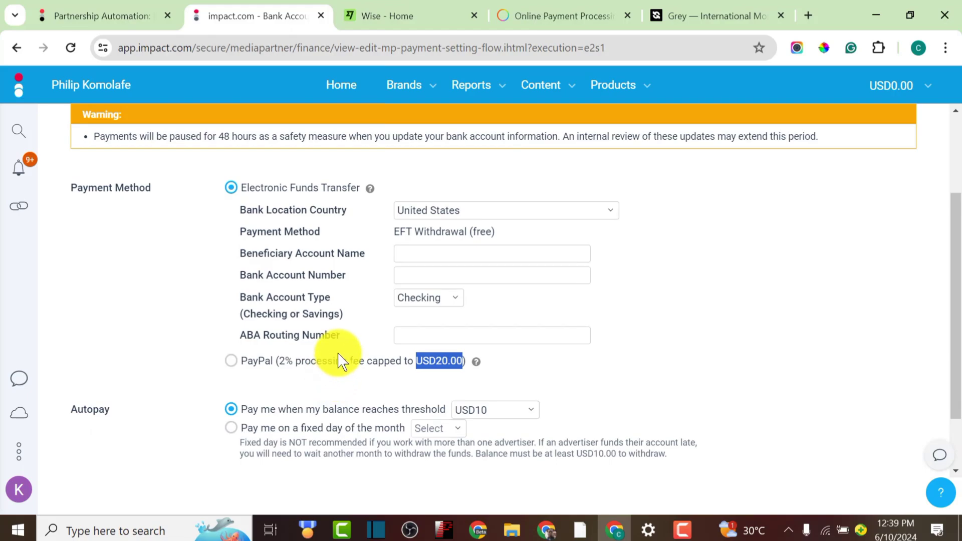
{"action": "scroll", "coordinate": [337, 359], "scroll_direction": "down", "scroll_amount": 2}
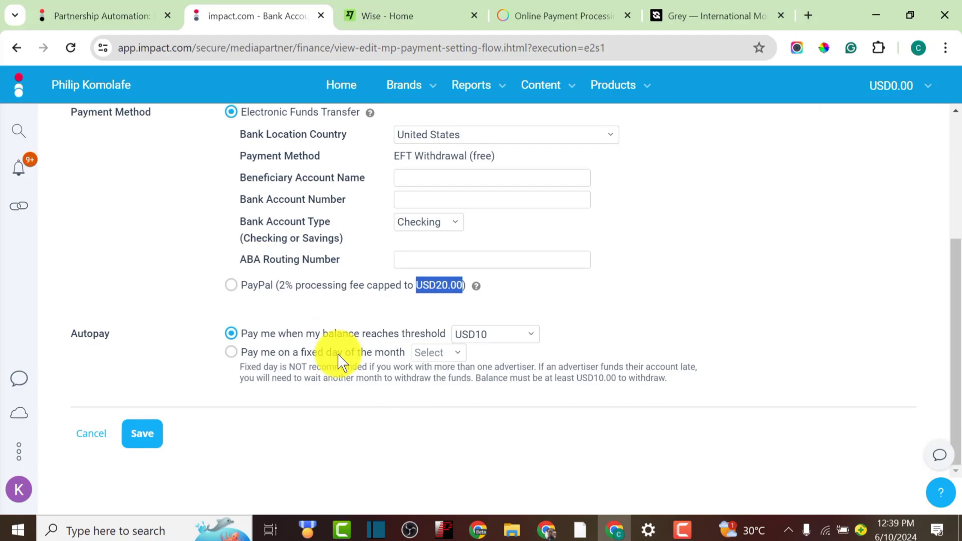
{"action": "left_click", "coordinate": [405, 16]}
{"action": "left_click", "coordinate": [116, 48]}
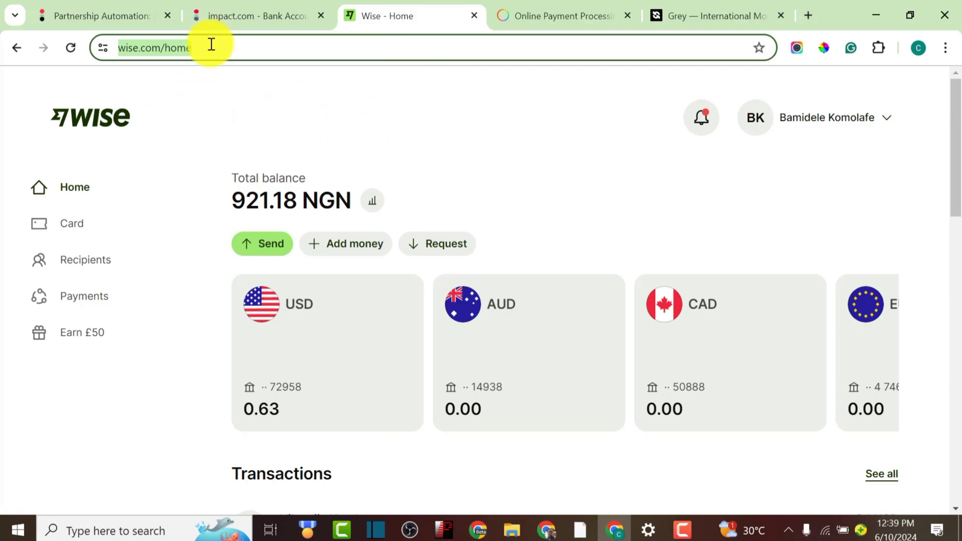
{"action": "left_click", "coordinate": [534, 11]}
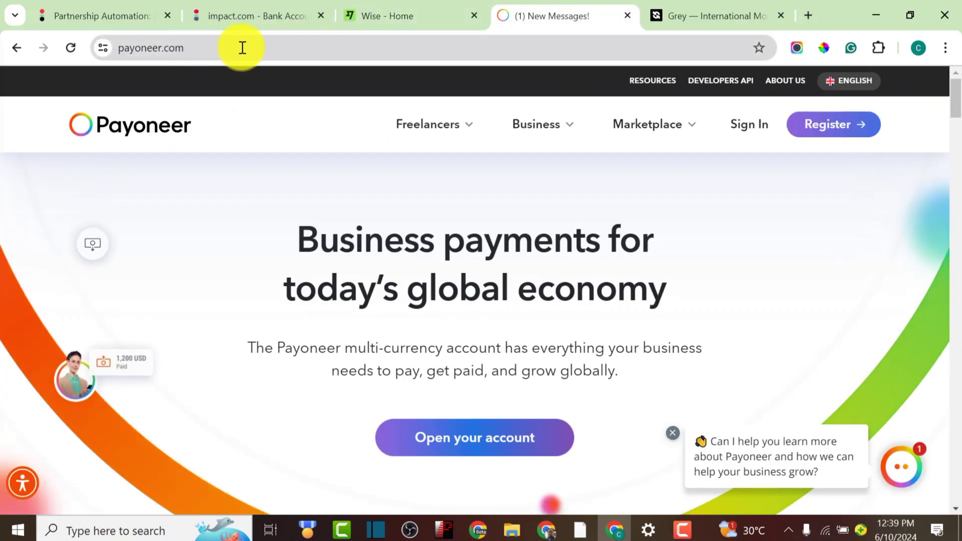
{"action": "left_click", "coordinate": [150, 47]}
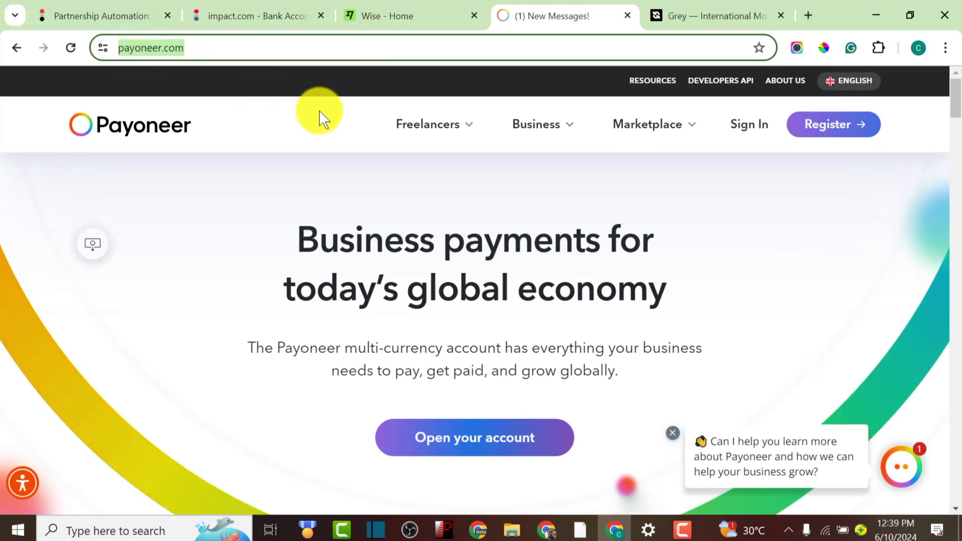
{"action": "scroll", "coordinate": [321, 210], "scroll_direction": "down", "scroll_amount": 2}
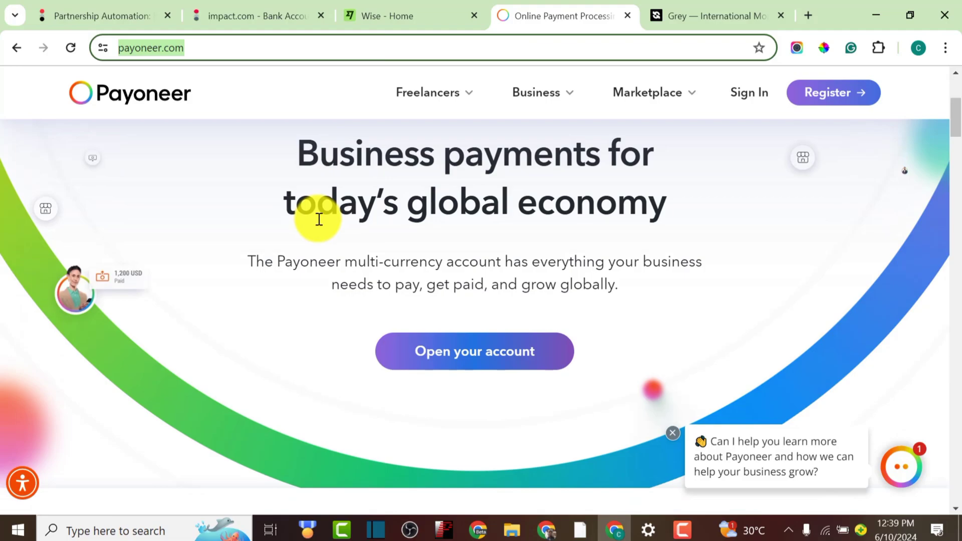
{"action": "left_click", "coordinate": [377, 15]}
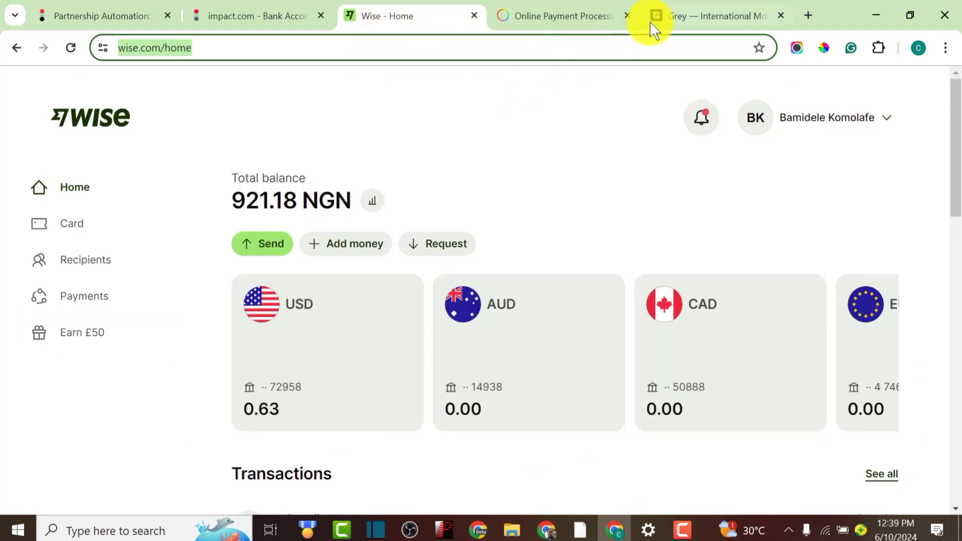
On the Grey dashboard, open the United States Dollar balance card.
{"action": "left_click", "coordinate": [692, 18]}
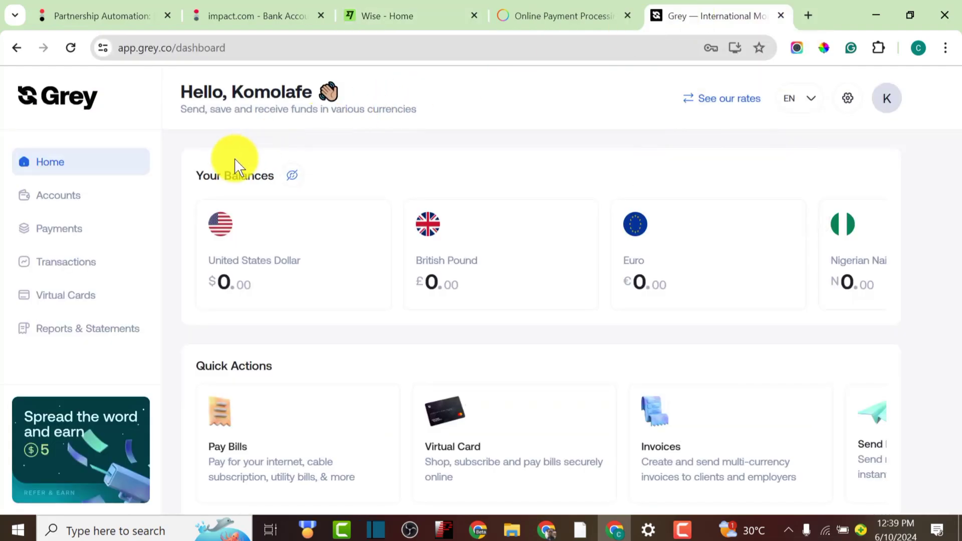
{"action": "left_click", "coordinate": [206, 50]}
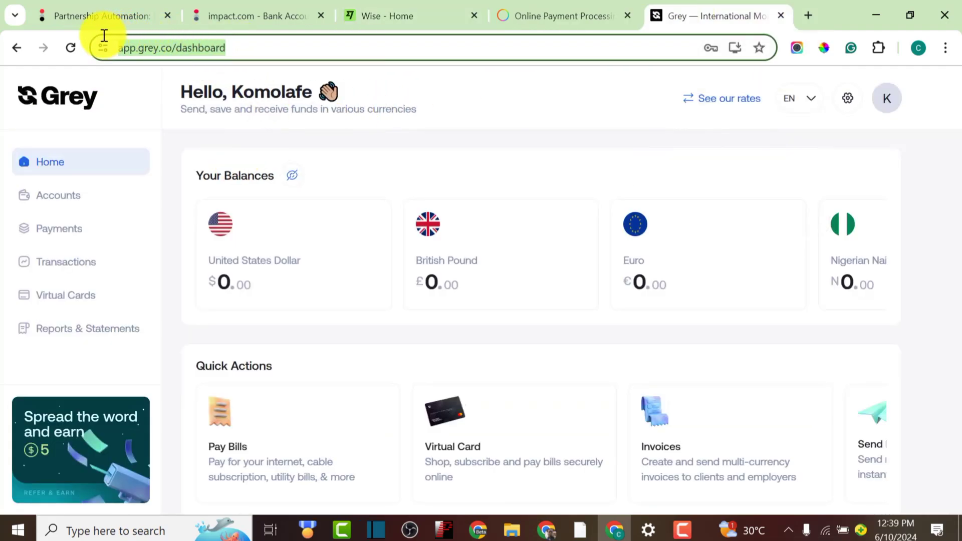
{"action": "scroll", "coordinate": [273, 280], "scroll_direction": "down", "scroll_amount": 3}
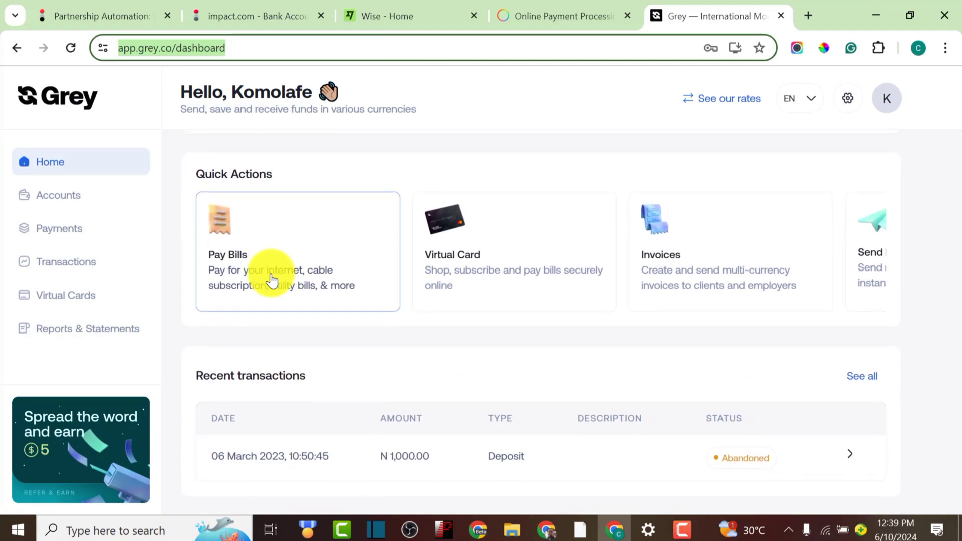
{"action": "scroll", "coordinate": [273, 279], "scroll_direction": "up", "scroll_amount": 3}
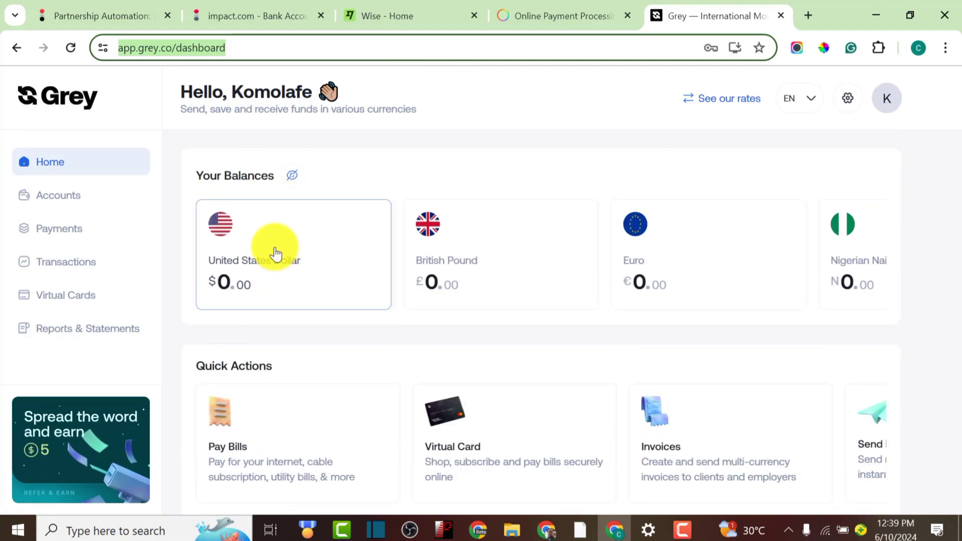
{"action": "left_click", "coordinate": [275, 253]}
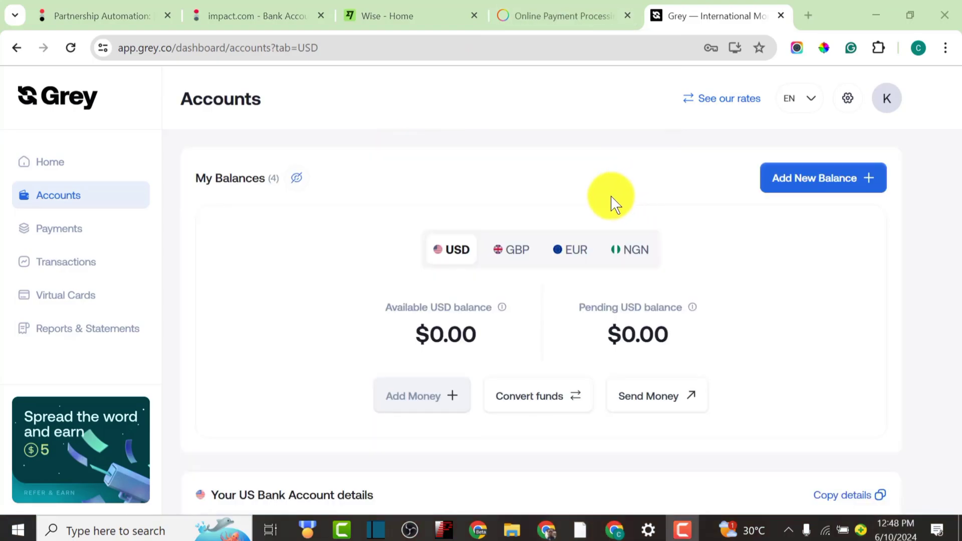
View Grey's GBP and EUR balances with the EU account details, then return to Wise.
{"action": "scroll", "coordinate": [616, 204], "scroll_direction": "down", "scroll_amount": 6}
{"action": "left_click_drag", "start_coordinate": [215, 187], "coordinate": [793, 313]}
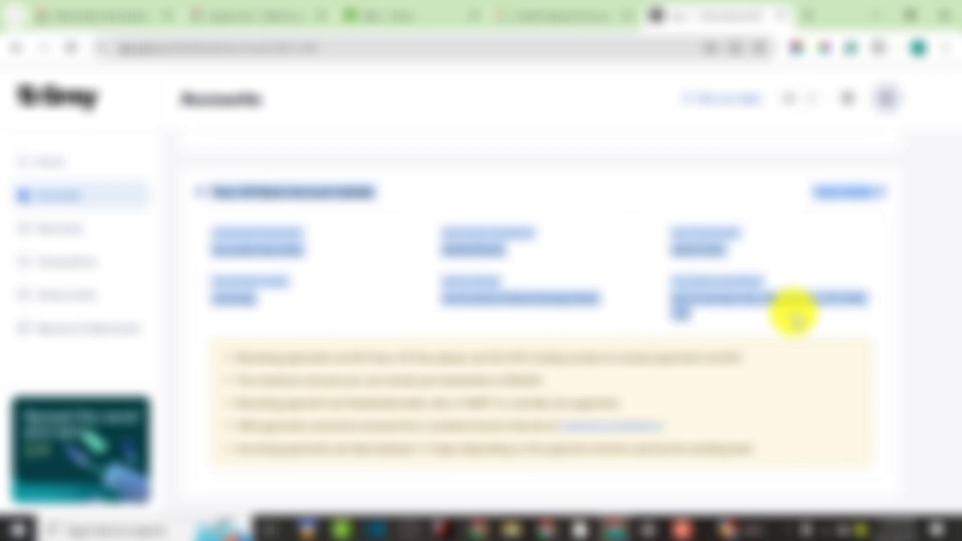
{"action": "scroll", "coordinate": [656, 222], "scroll_direction": "up", "scroll_amount": 6}
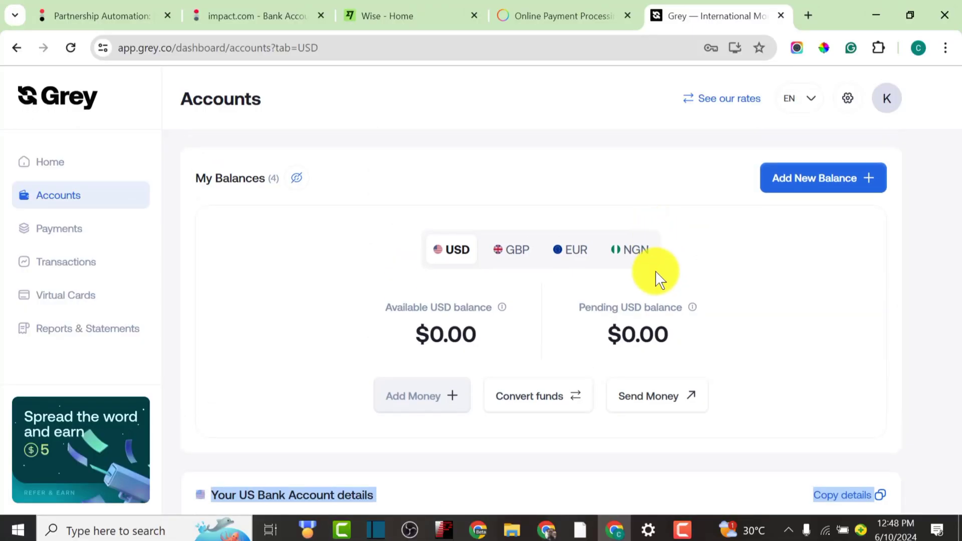
{"action": "left_click", "coordinate": [510, 253]}
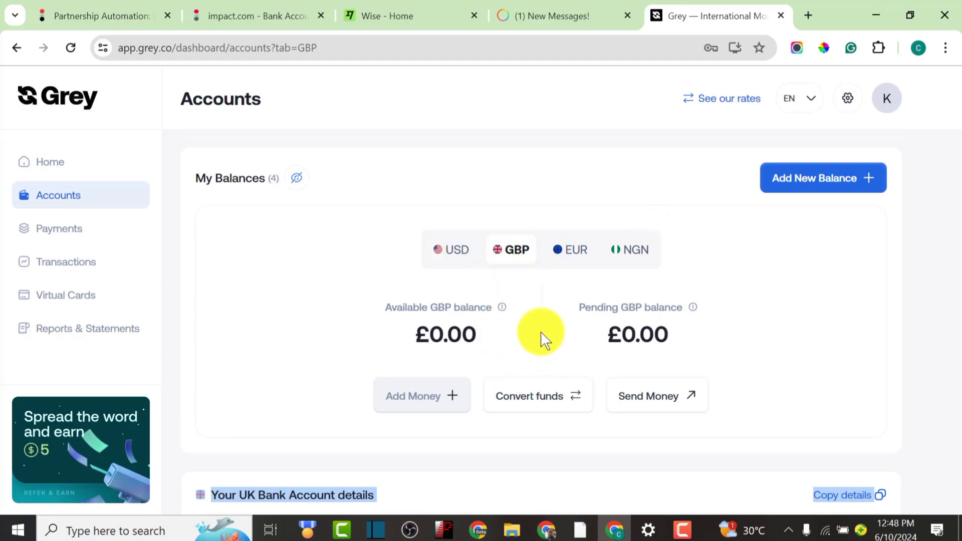
{"action": "left_click", "coordinate": [565, 254]}
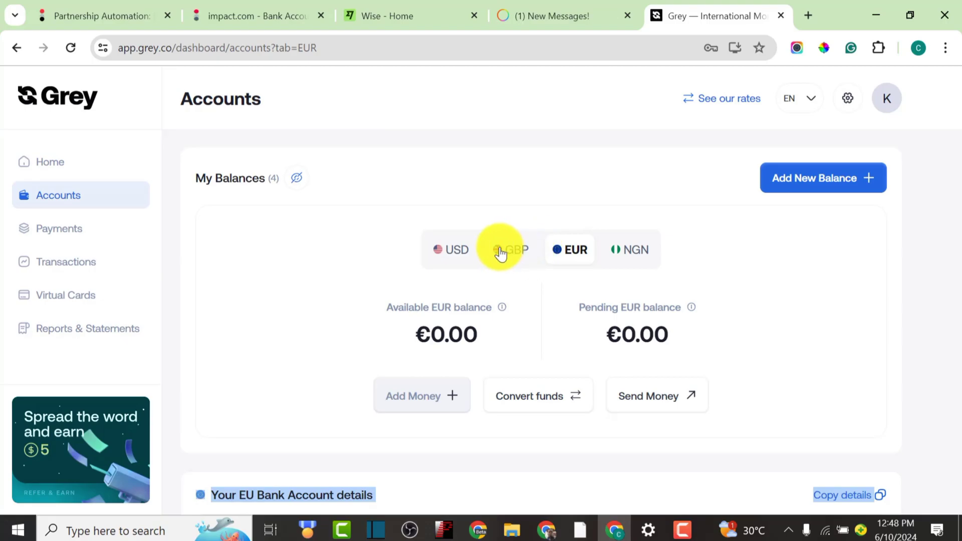
{"action": "left_click", "coordinate": [395, 15]}
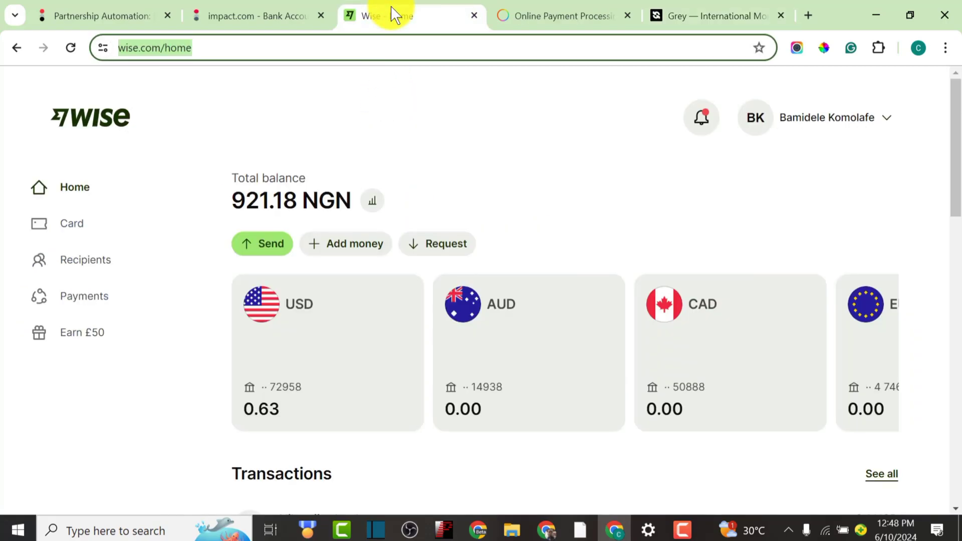
Glance over the Payoneer and Grey tabs before returning to the Wise home dashboard.
{"action": "left_click", "coordinate": [247, 49]}
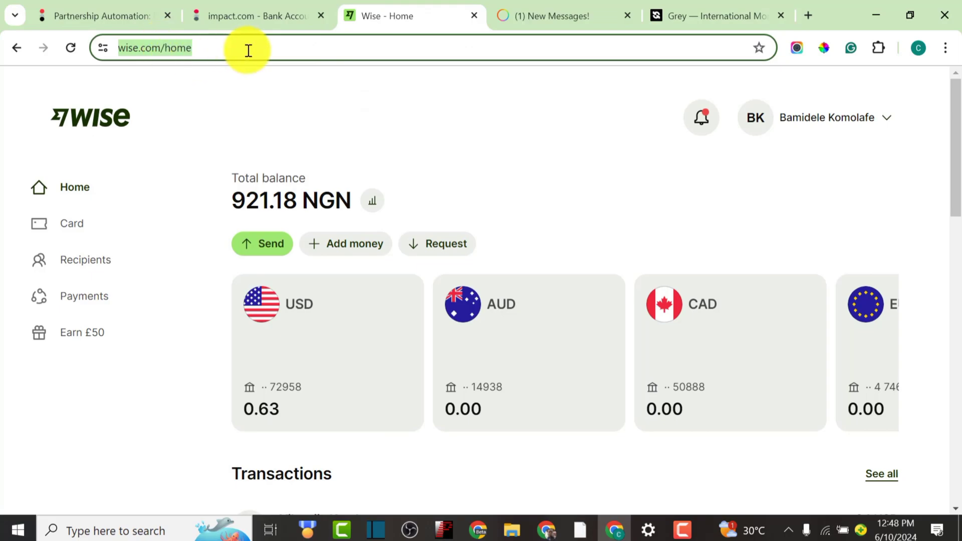
{"action": "left_click", "coordinate": [254, 66]}
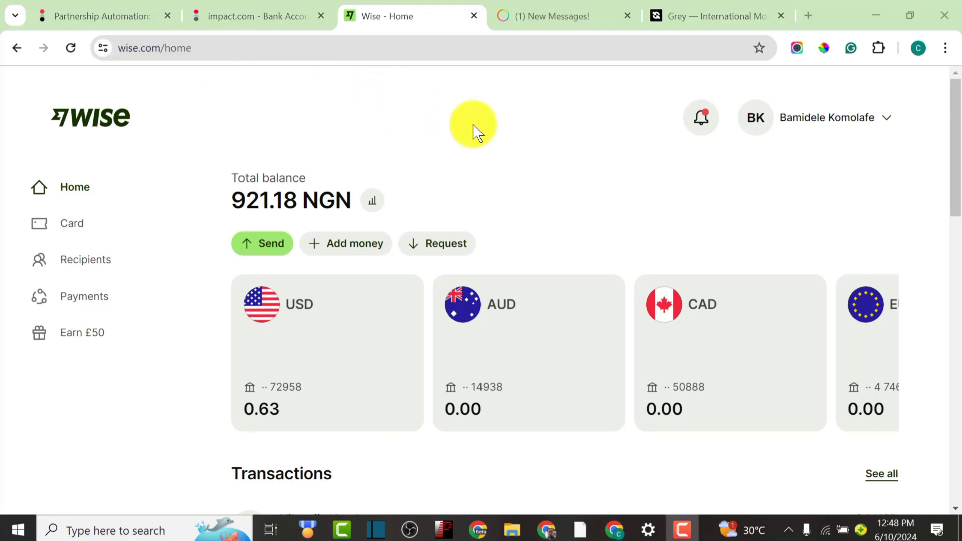
{"action": "left_click", "coordinate": [547, 15]}
{"action": "left_click", "coordinate": [699, 20]}
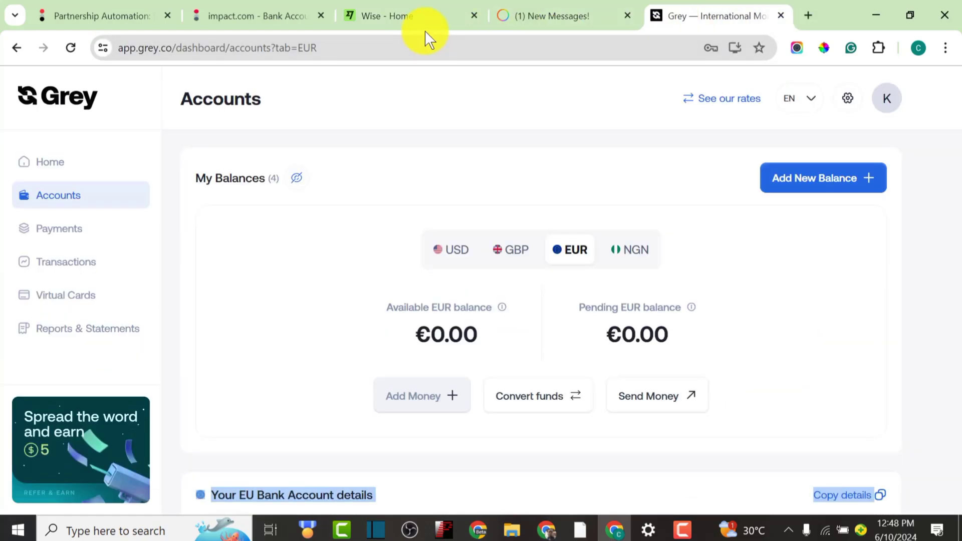
{"action": "left_click", "coordinate": [416, 20]}
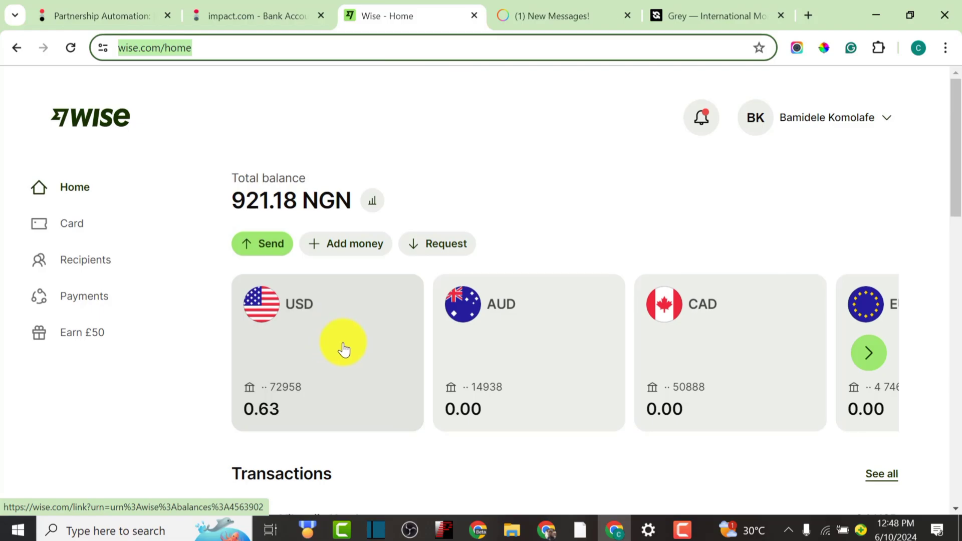
Open the 0.63 USD balance card on Wise's home page.
{"action": "scroll", "coordinate": [341, 346], "scroll_direction": "down", "scroll_amount": 3}
{"action": "scroll", "coordinate": [341, 341], "scroll_direction": "up", "scroll_amount": 1}
{"action": "scroll", "coordinate": [341, 340], "scroll_direction": "down", "scroll_amount": 3}
{"action": "scroll", "coordinate": [341, 340], "scroll_direction": "up", "scroll_amount": 3}
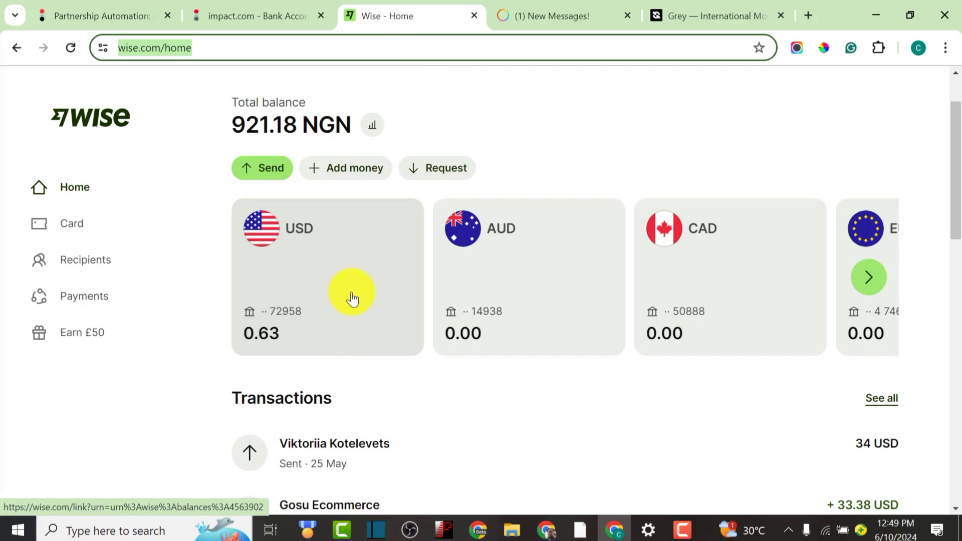
{"action": "scroll", "coordinate": [353, 297], "scroll_direction": "down", "scroll_amount": 3}
{"action": "scroll", "coordinate": [353, 297], "scroll_direction": "up", "scroll_amount": 3}
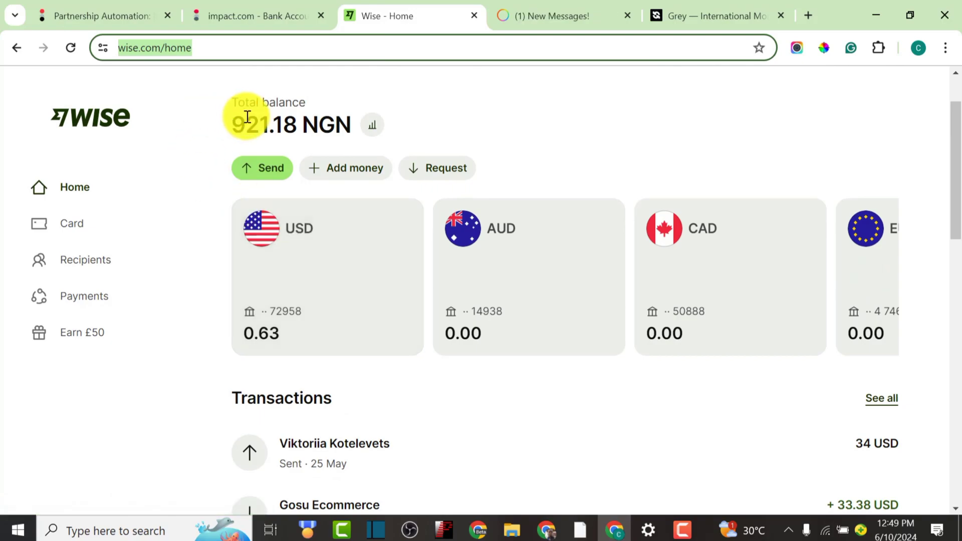
{"action": "left_click", "coordinate": [303, 242]}
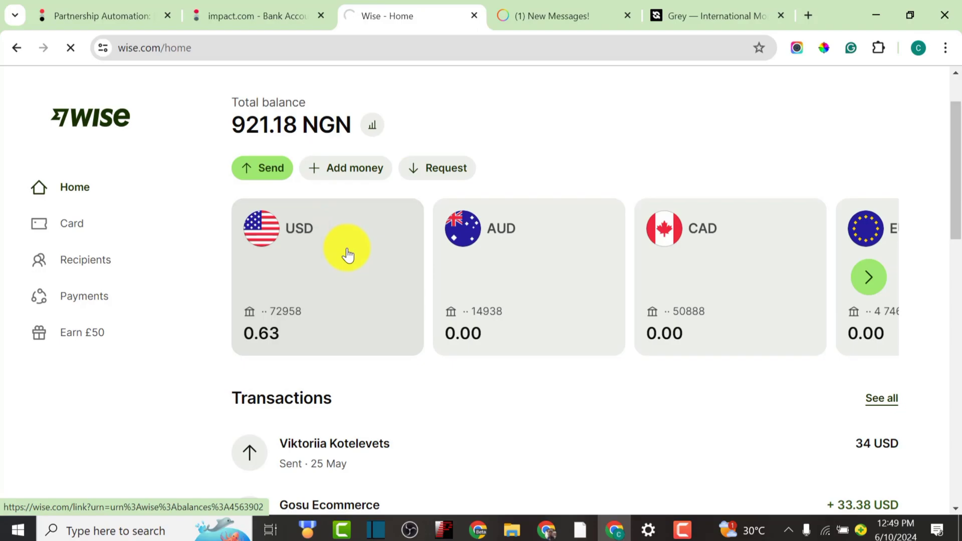
Open Wise's USD account details and bring the empty impact.com EFT form back up.
{"action": "left_click", "coordinate": [259, 11]}
{"action": "left_click", "coordinate": [375, 12]}
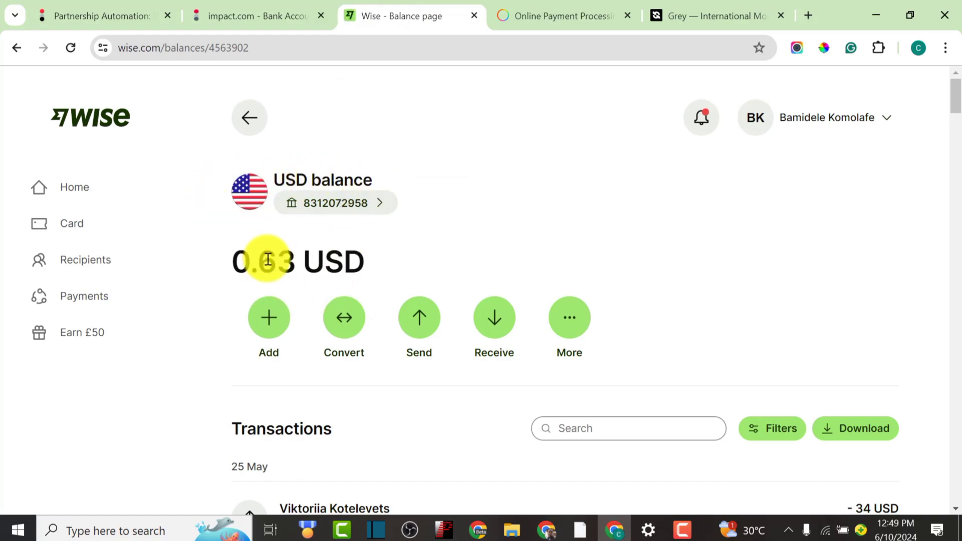
{"action": "left_click_drag", "start_coordinate": [267, 261], "coordinate": [378, 269]}
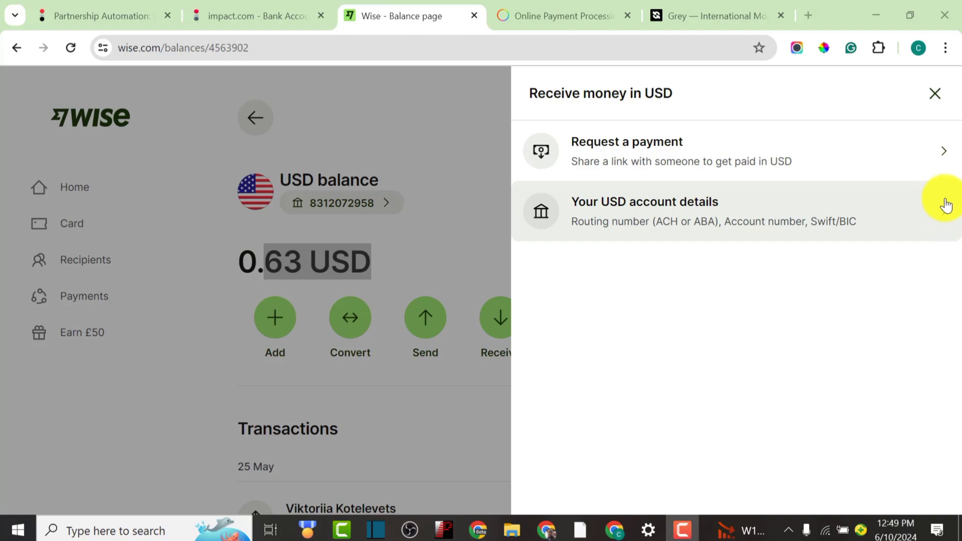
{"action": "left_click", "coordinate": [936, 213]}
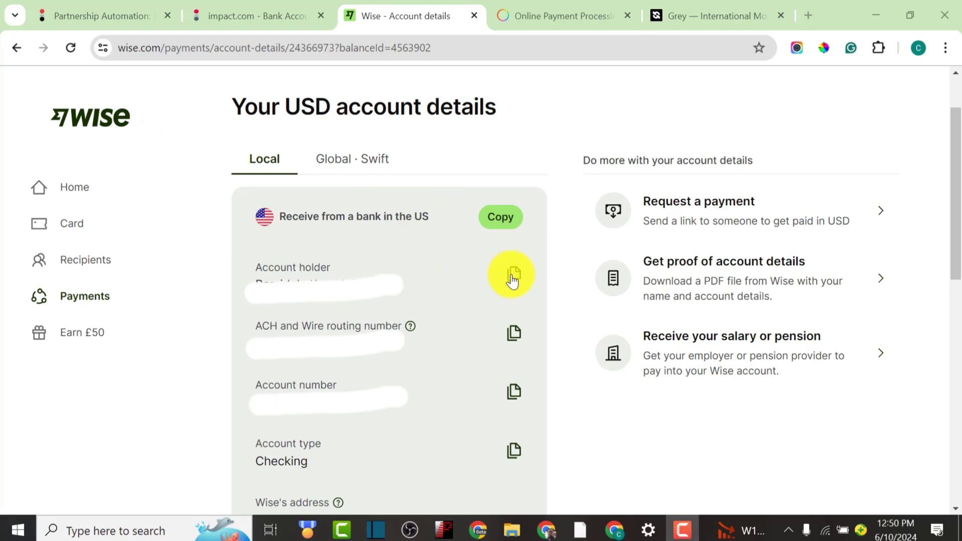
{"action": "left_click", "coordinate": [233, 12]}
{"action": "scroll", "coordinate": [470, 241], "scroll_direction": "up", "scroll_amount": 1}
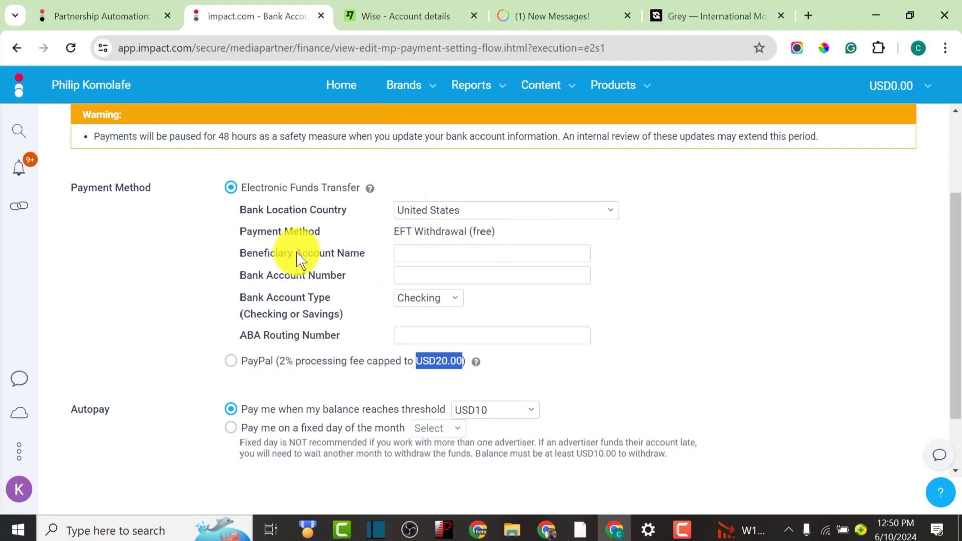
Paste the Wise account holder name into Beneficiary Account Name.
{"action": "left_click", "coordinate": [410, 20]}
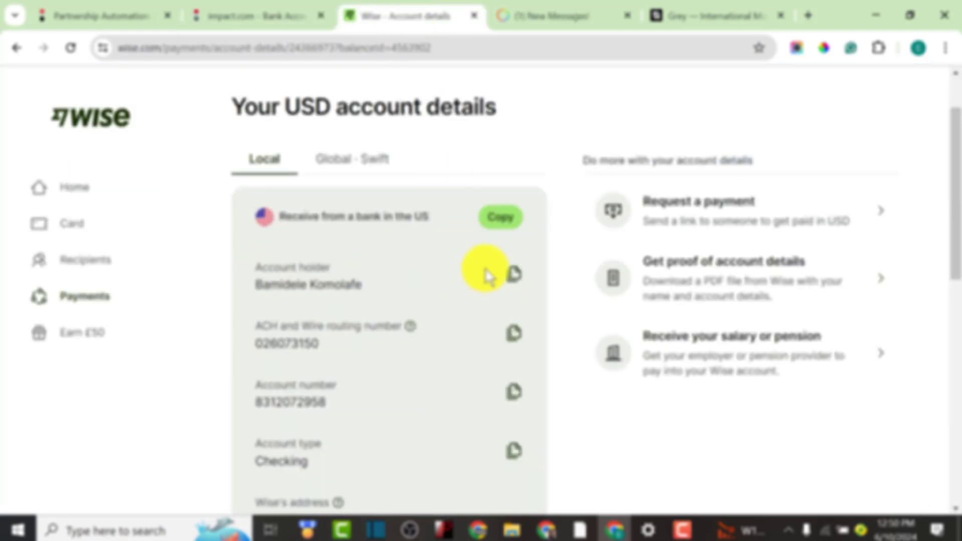
{"action": "left_click", "coordinate": [514, 275]}
{"action": "left_click", "coordinate": [293, 14]}
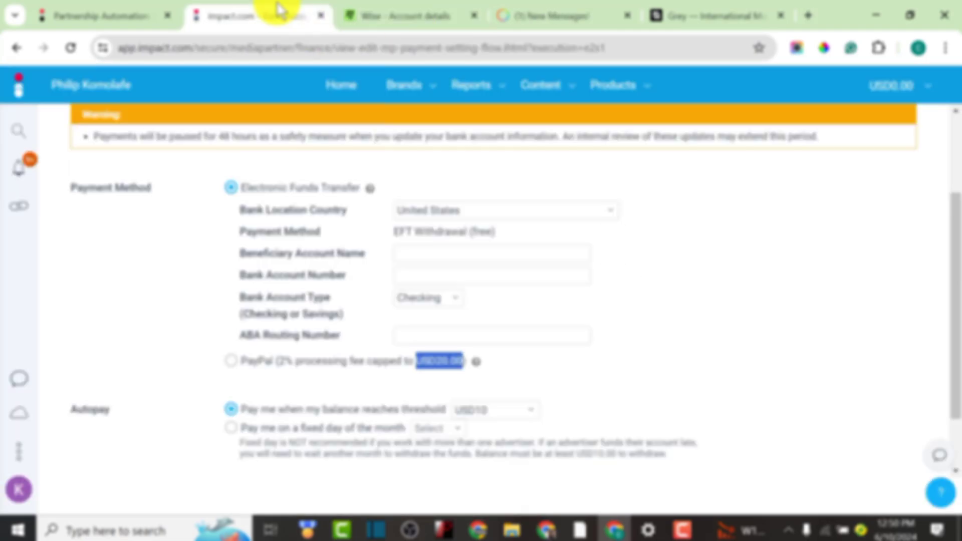
{"action": "left_click", "coordinate": [411, 249]}
{"action": "key", "text": "ctrl+v"}
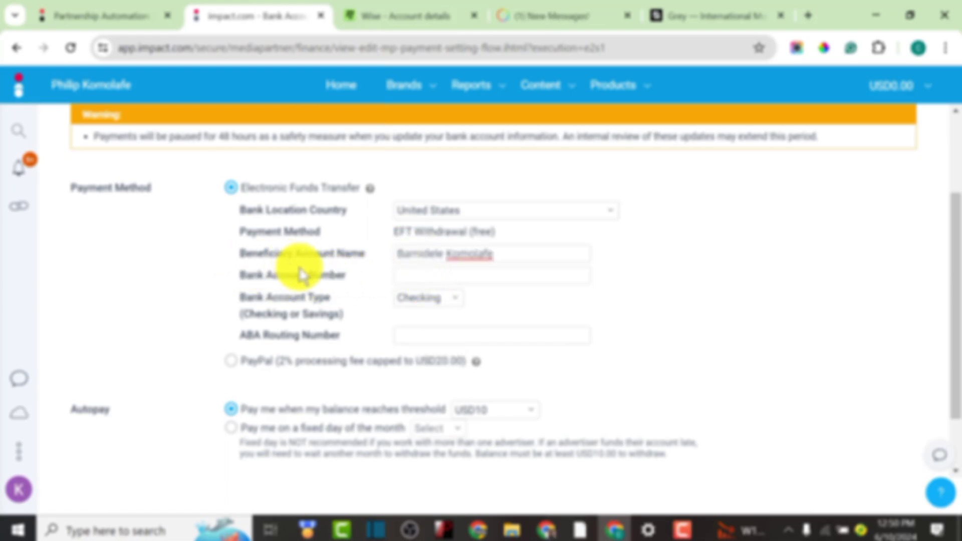
Copy the Wise USD account number for the impact.com Bank Account Number field.
{"action": "left_click", "coordinate": [398, 19]}
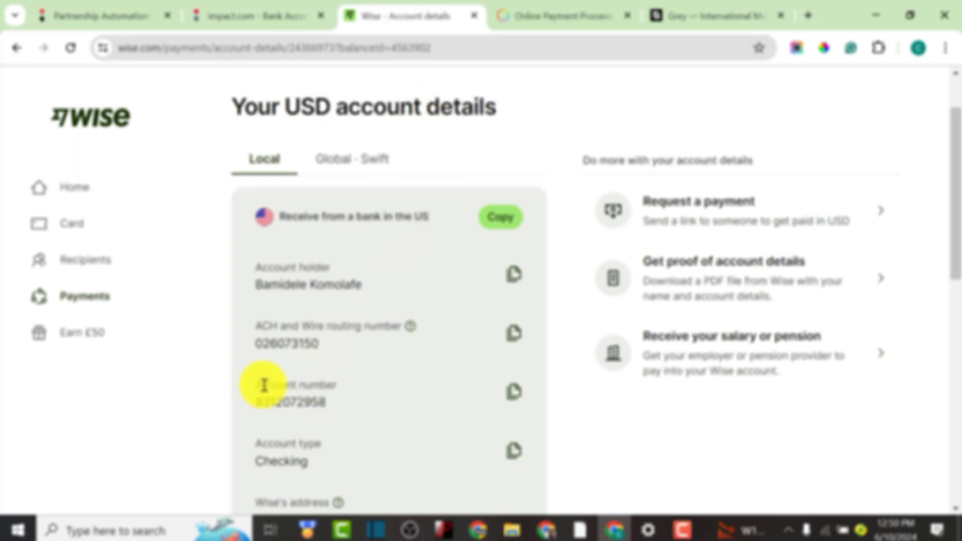
{"action": "left_click", "coordinate": [513, 391]}
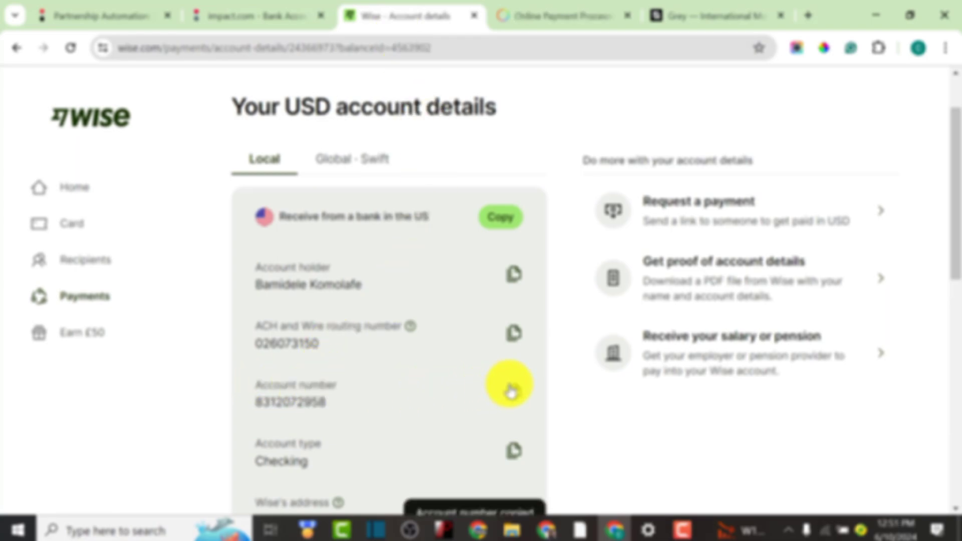
{"action": "left_click", "coordinate": [210, 15]}
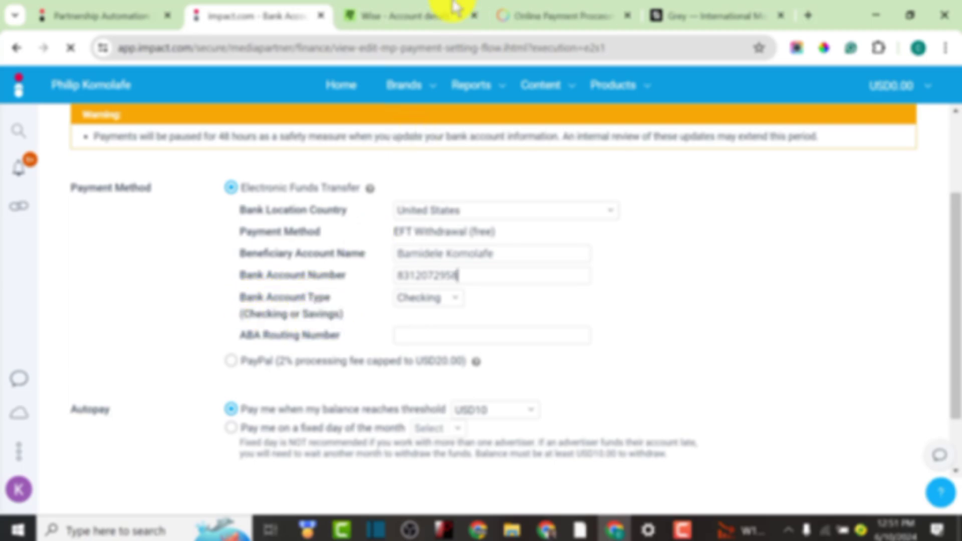
{"action": "left_click", "coordinate": [401, 15]}
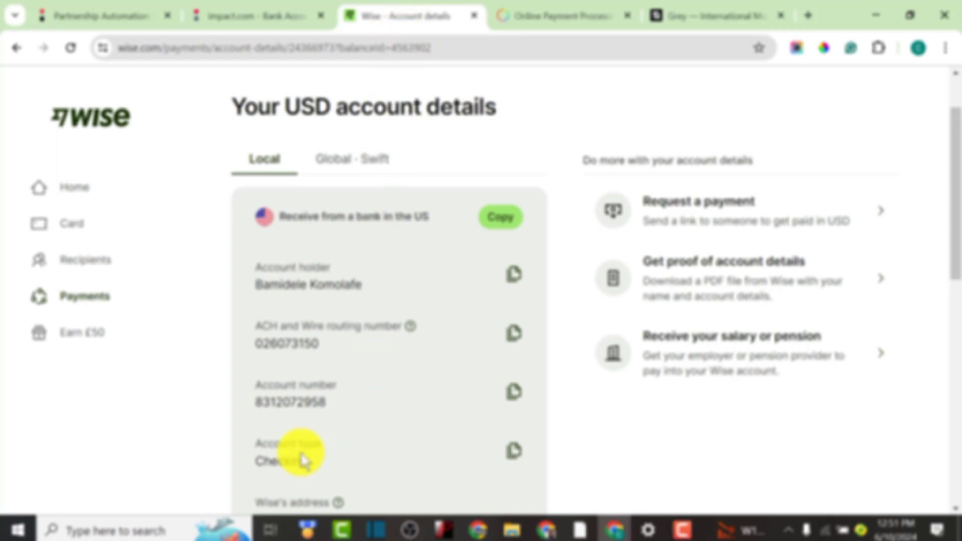
{"action": "left_click", "coordinate": [258, 16]}
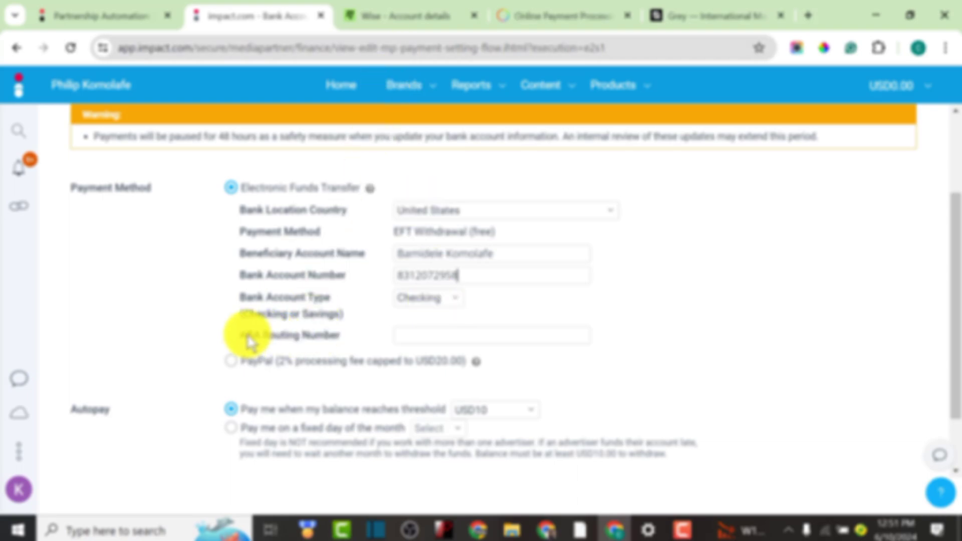
Copy the Wise ACH and Wire routing number and focus ABA Routing Number.
{"action": "left_click", "coordinate": [406, 7]}
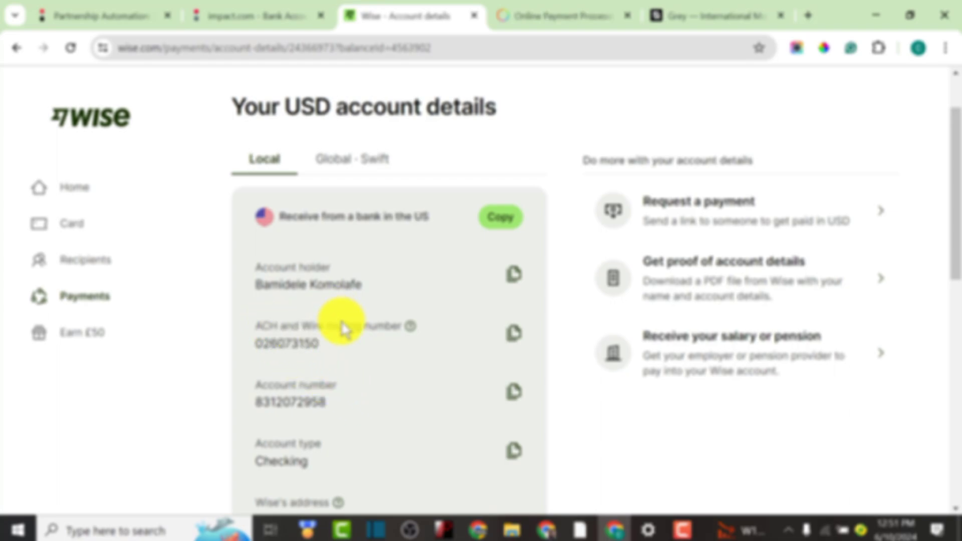
{"action": "left_click", "coordinate": [517, 335]}
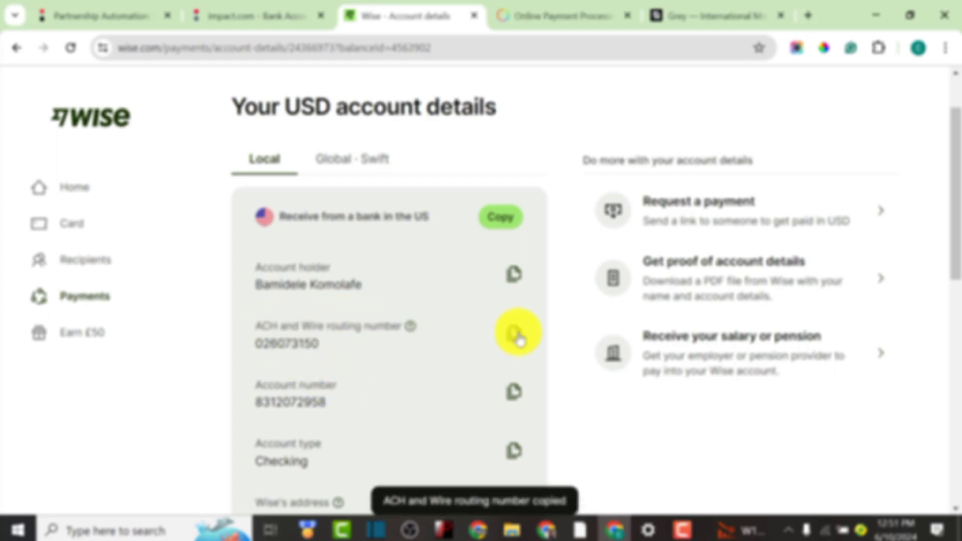
{"action": "left_click", "coordinate": [265, 11]}
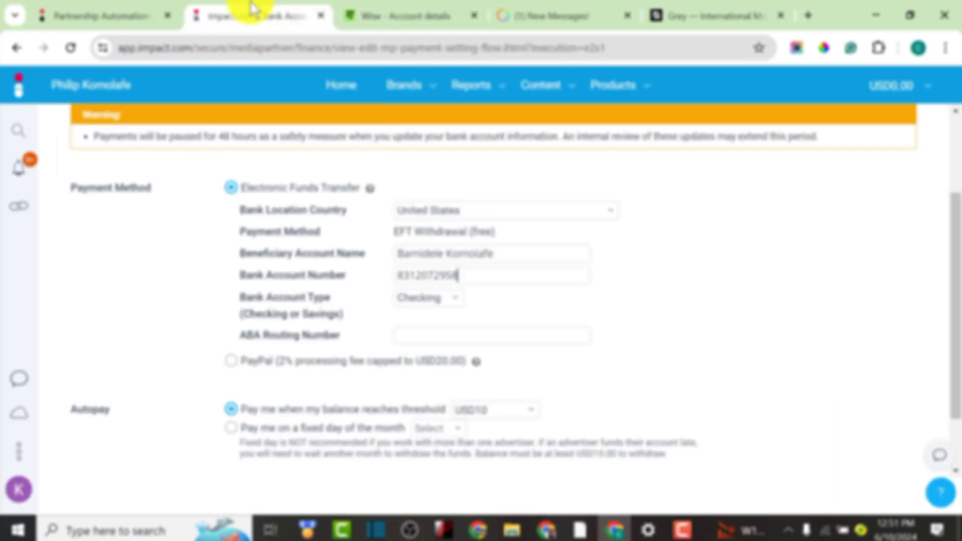
{"action": "left_click", "coordinate": [407, 337]}
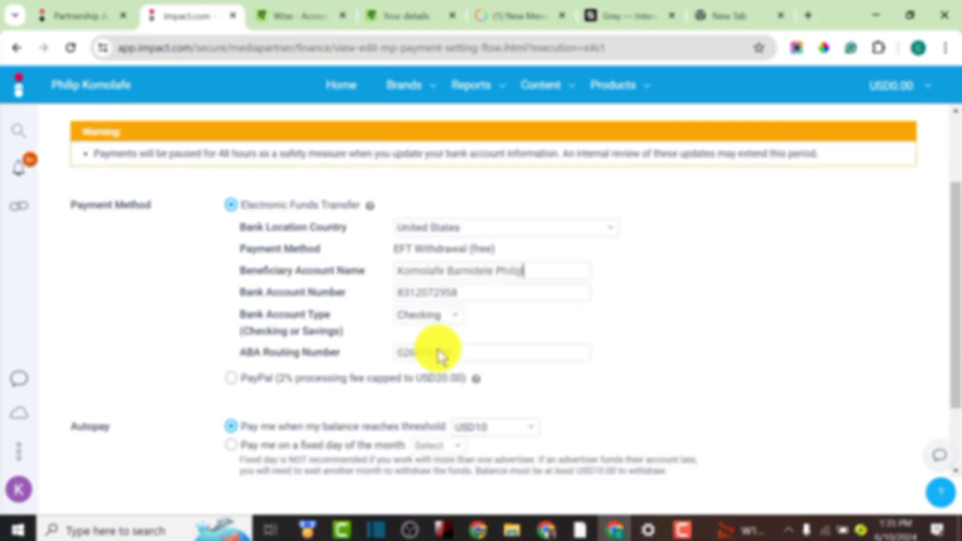
Select the name quoted in the error and fill Beneficiary Account Name from a saved suggestion.
{"action": "scroll", "coordinate": [232, 393], "scroll_direction": "down", "scroll_amount": 2}
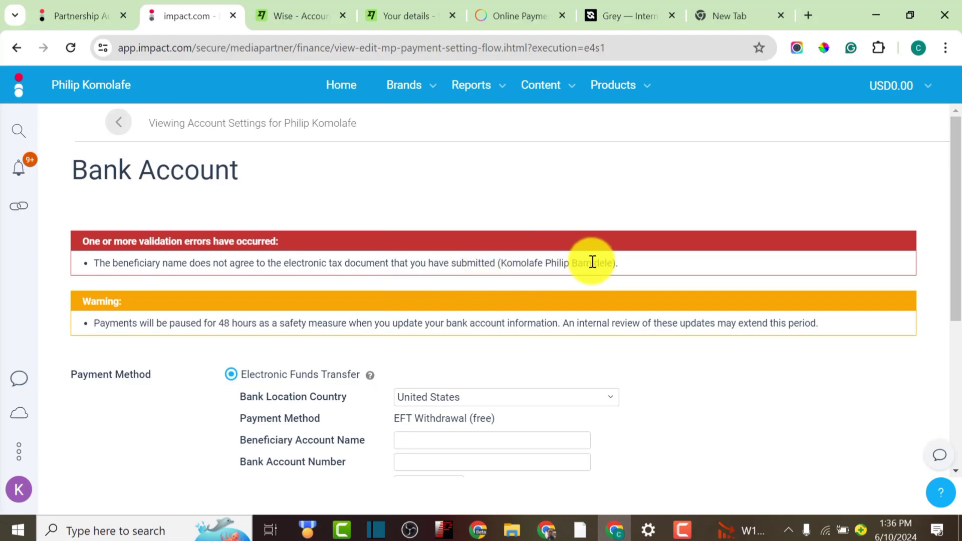
{"action": "left_click_drag", "start_coordinate": [614, 264], "coordinate": [506, 264]}
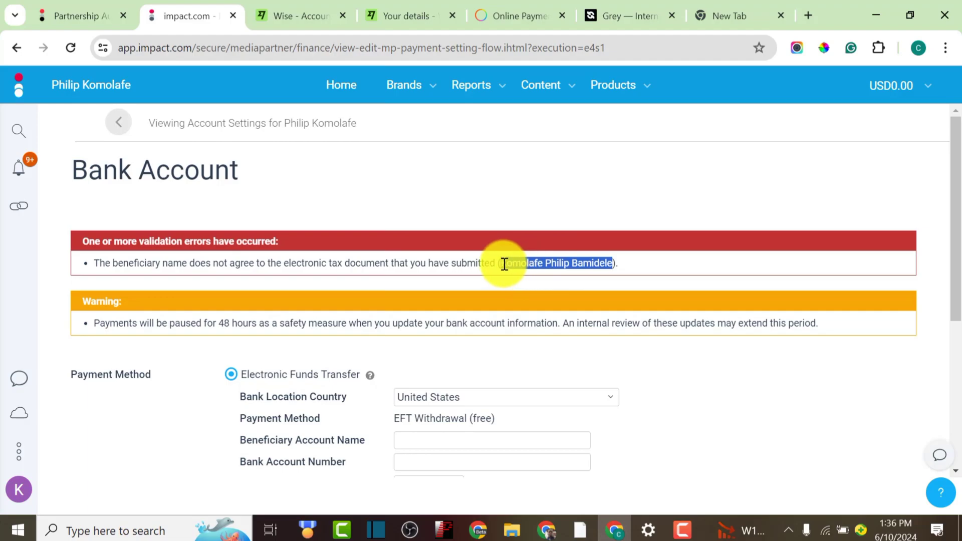
{"action": "left_click", "coordinate": [505, 264]}
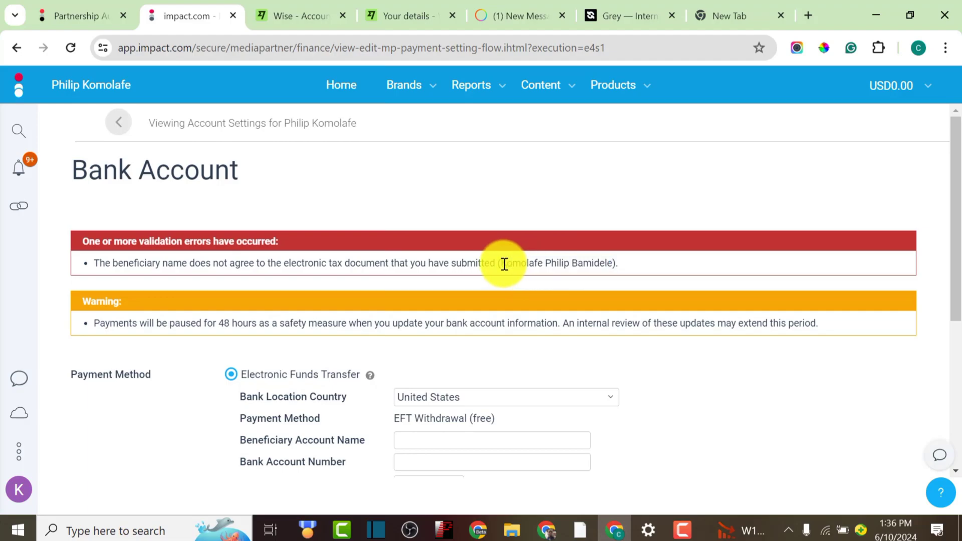
{"action": "left_click", "coordinate": [425, 438]}
{"action": "key", "text": "Down"}
{"action": "key", "text": "Down"}
{"action": "key", "text": "Return"}
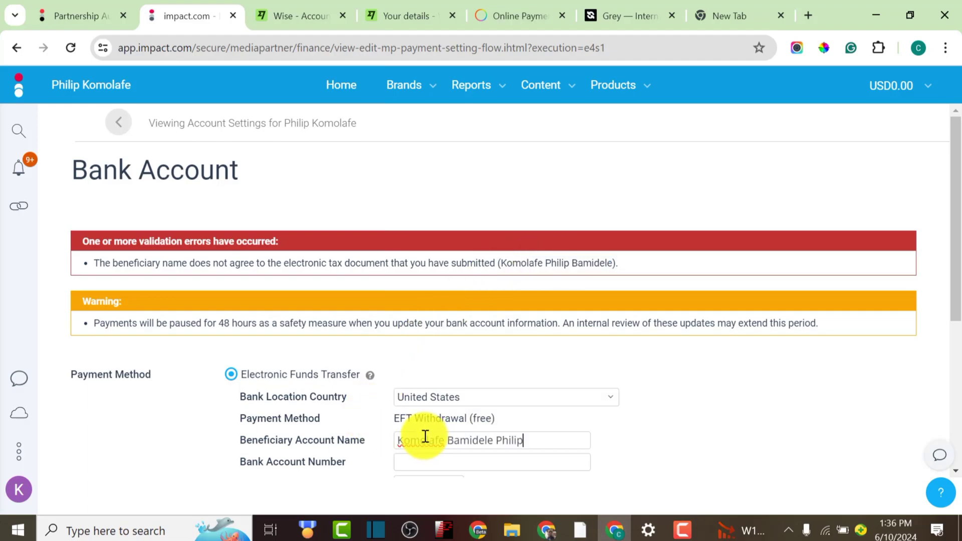
{"action": "scroll", "coordinate": [428, 421], "scroll_direction": "down", "scroll_amount": 2}
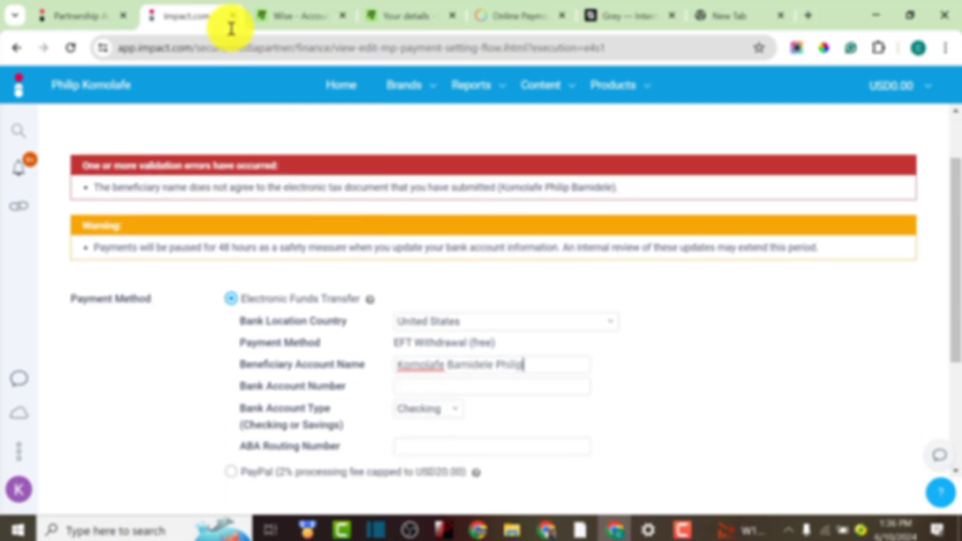
Re-copy the Wise routing number and paste the Wise account number into Bank Account Number.
{"action": "left_click", "coordinate": [296, 16]}
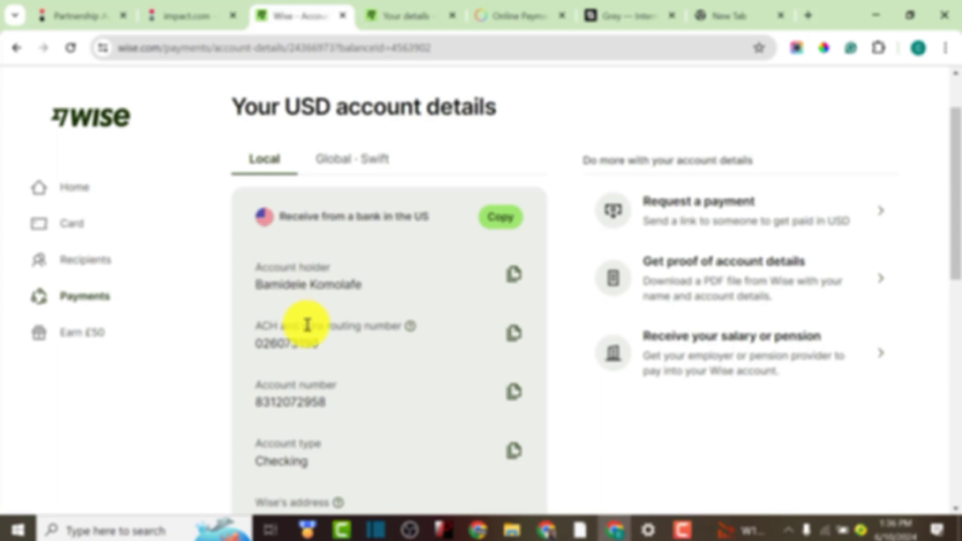
{"action": "left_click", "coordinate": [514, 333]}
{"action": "left_click", "coordinate": [202, 23]}
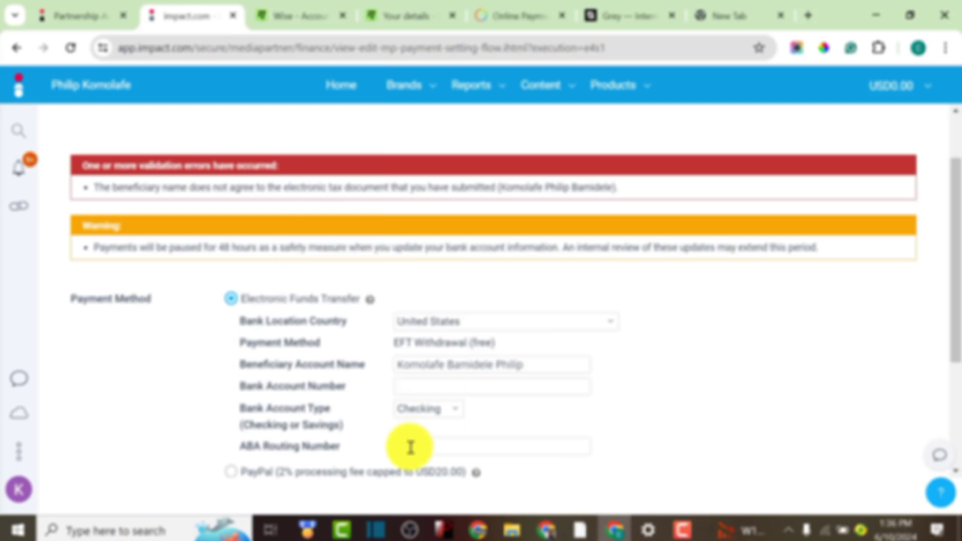
{"action": "left_click", "coordinate": [291, 15]}
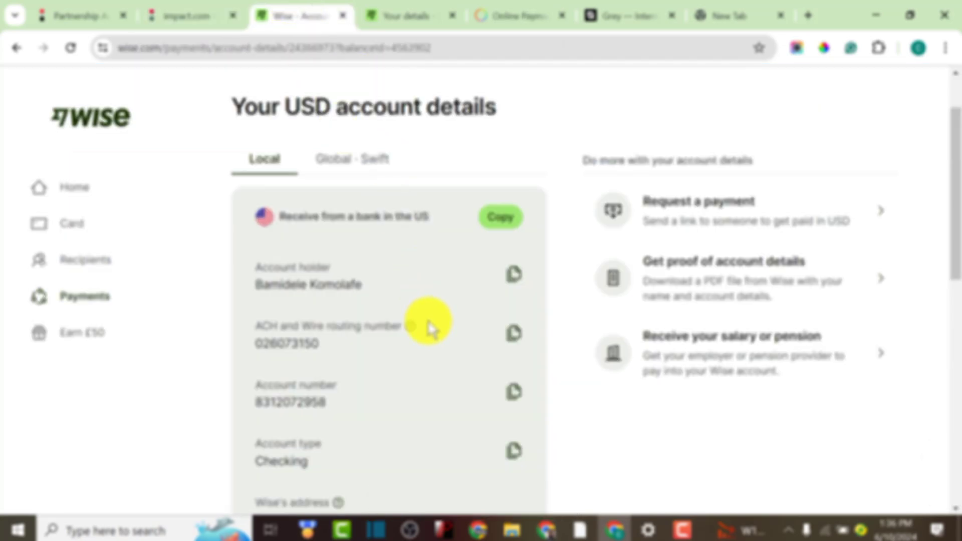
{"action": "left_click", "coordinate": [514, 394]}
{"action": "left_click", "coordinate": [180, 14]}
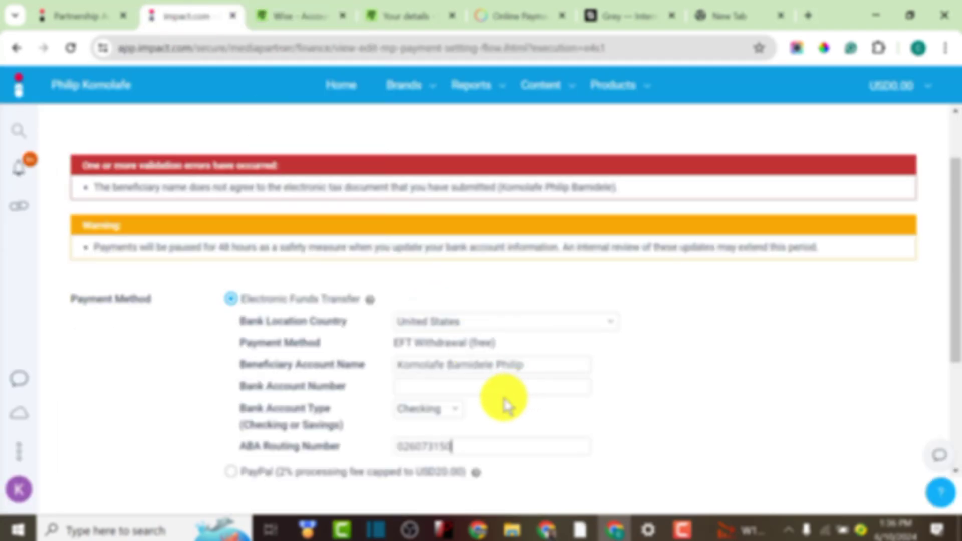
{"action": "left_click", "coordinate": [426, 385]}
{"action": "key", "text": "ctrl+v"}
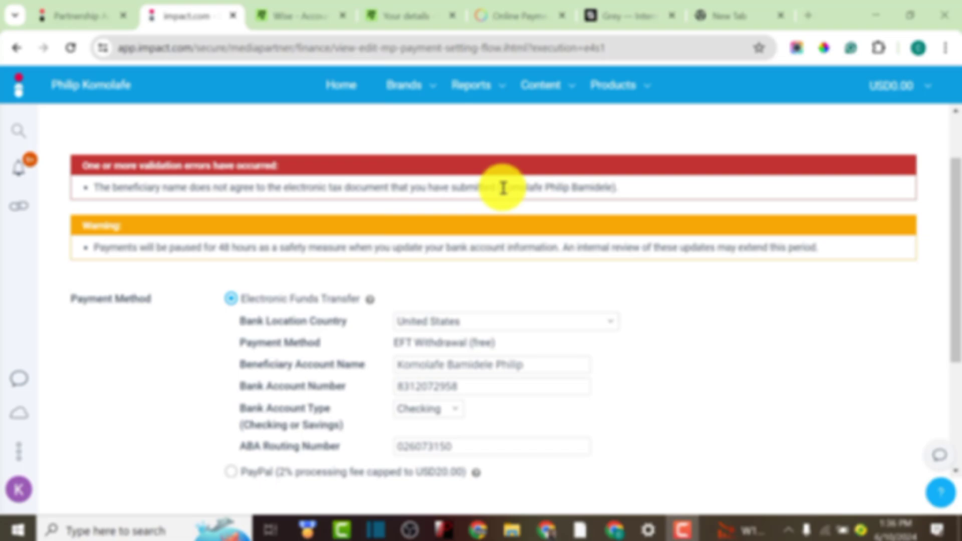
Replace the beneficiary name with the tax-document name shown in the validation error.
{"action": "left_click_drag", "start_coordinate": [500, 187], "coordinate": [614, 205]}
{"action": "left_click_drag", "start_coordinate": [524, 362], "coordinate": [394, 360]}
{"action": "key", "text": "ctrl+v"}
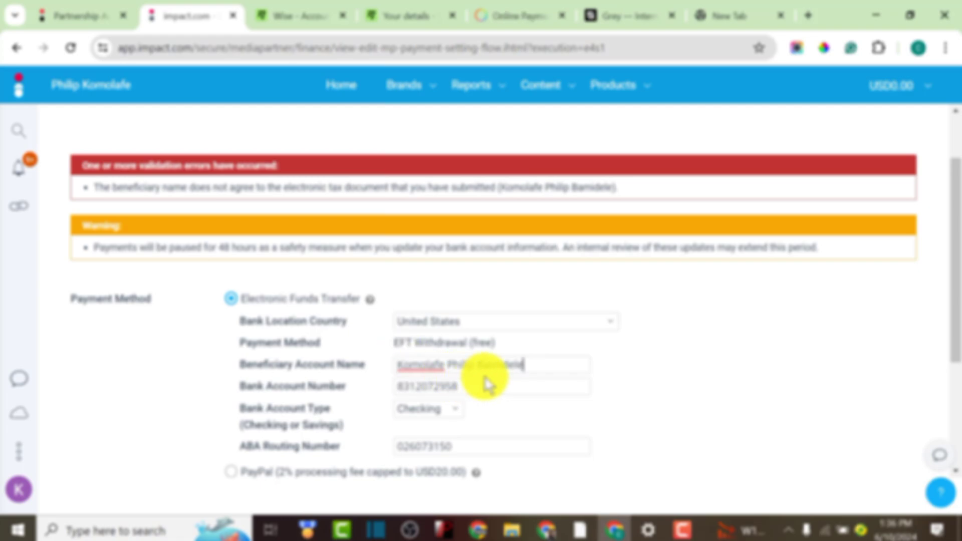
{"action": "scroll", "coordinate": [484, 380], "scroll_direction": "down", "scroll_amount": 4}
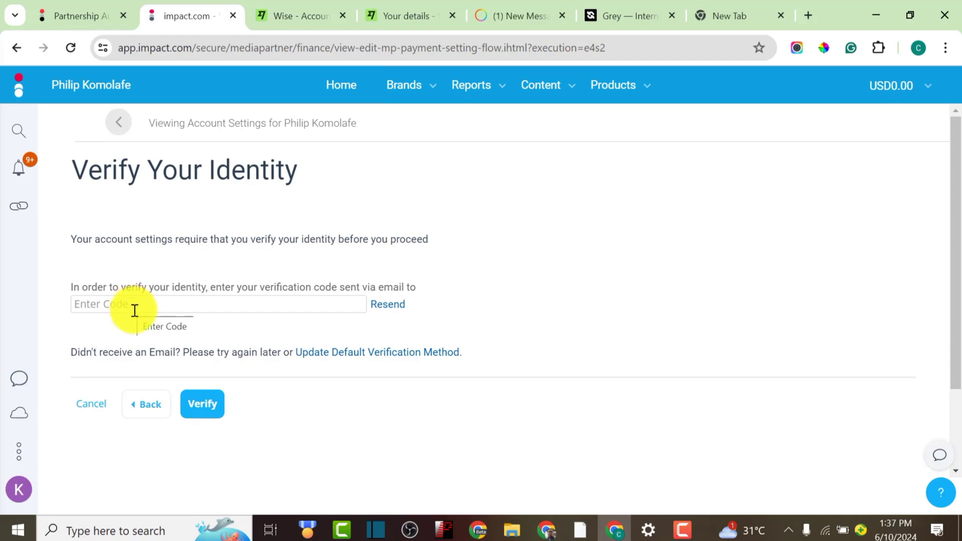
Enter the emailed verification code in the Enter Code field on Verify Your Identity.
{"action": "left_click", "coordinate": [147, 301]}
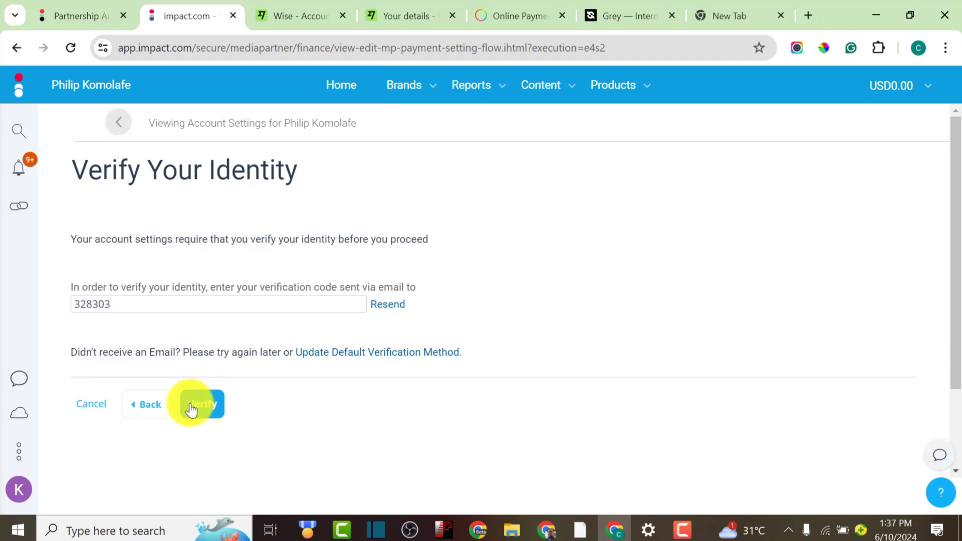
Submit the verification code and check the saved EFT details with masked numbers.
{"action": "left_click", "coordinate": [209, 403]}
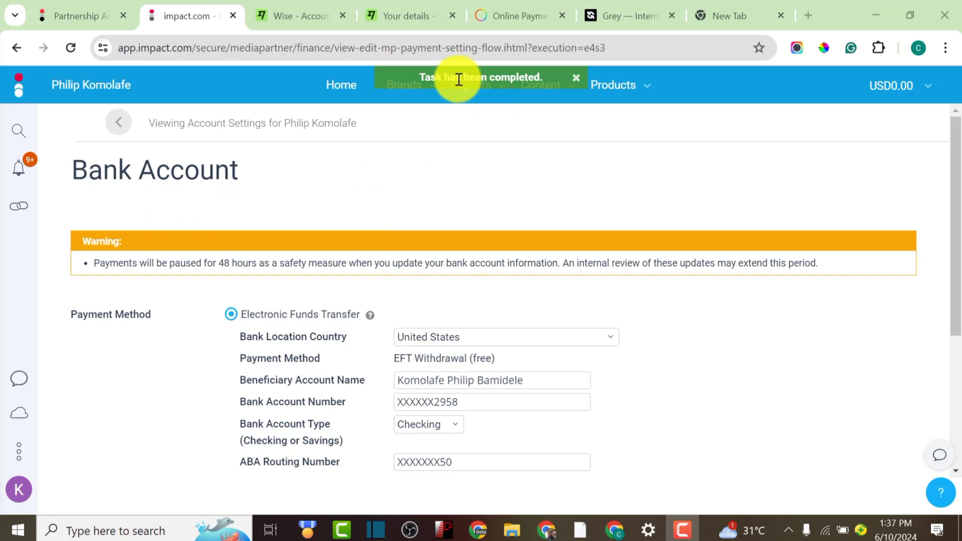
{"action": "scroll", "coordinate": [437, 377], "scroll_direction": "down", "scroll_amount": 3}
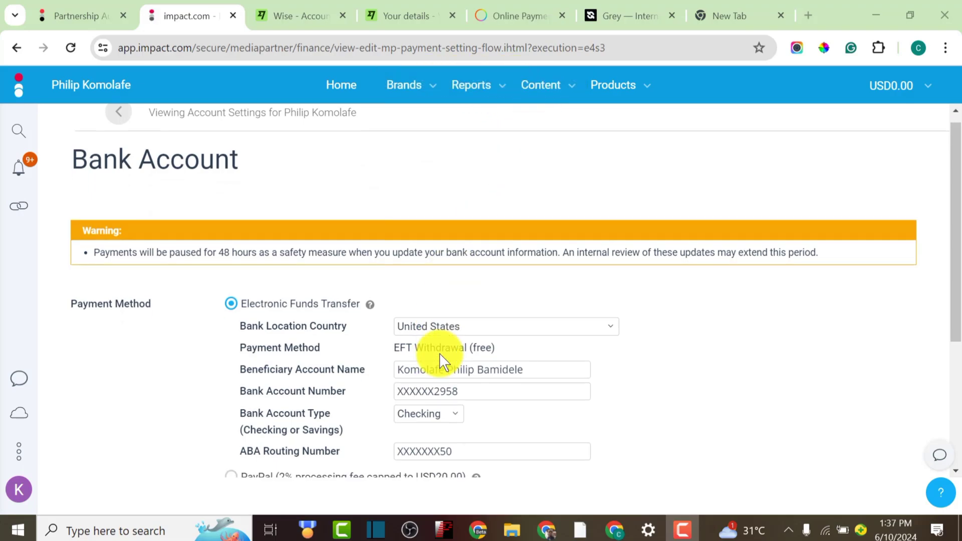
{"action": "scroll", "coordinate": [441, 359], "scroll_direction": "up", "scroll_amount": 2}
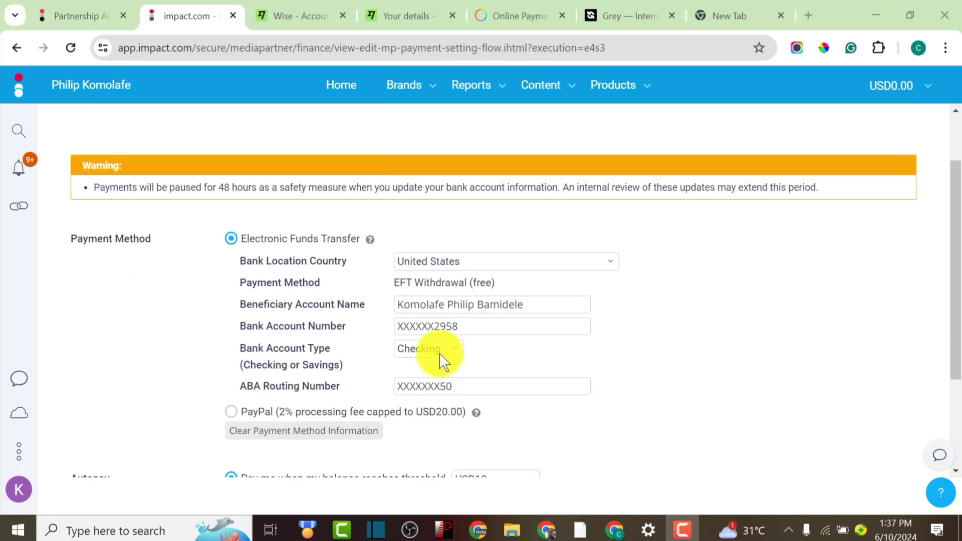
{"action": "scroll", "coordinate": [442, 356], "scroll_direction": "up", "scroll_amount": 2}
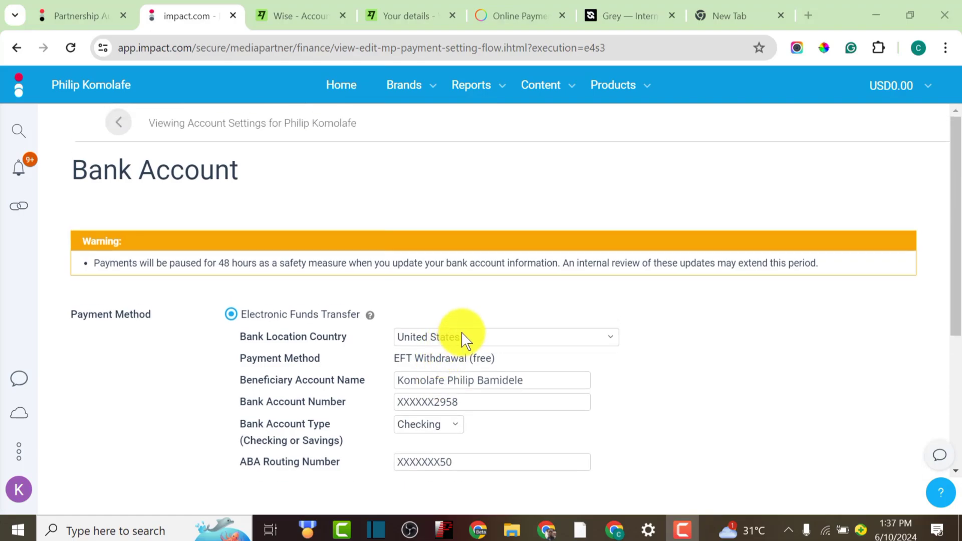